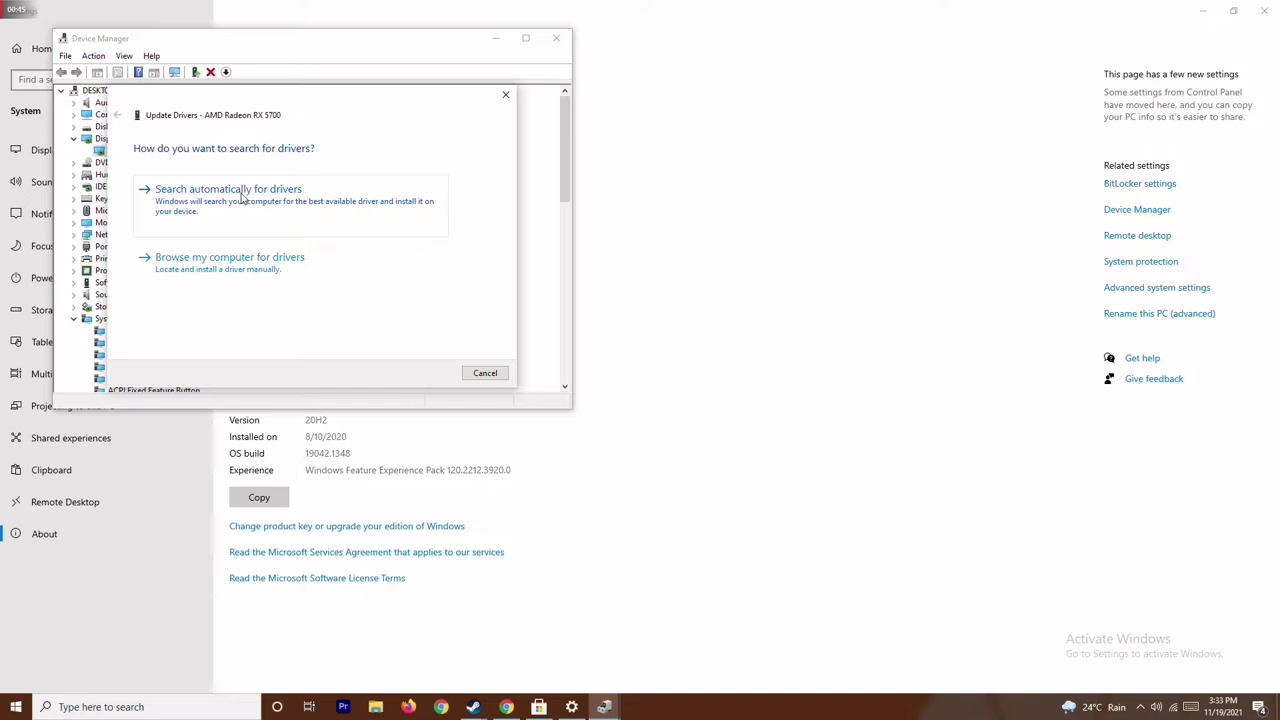
- Search automatically for updated drivers for the AMD Radeon RX 5700, then close Device Manager and the About settings
click(245, 199)
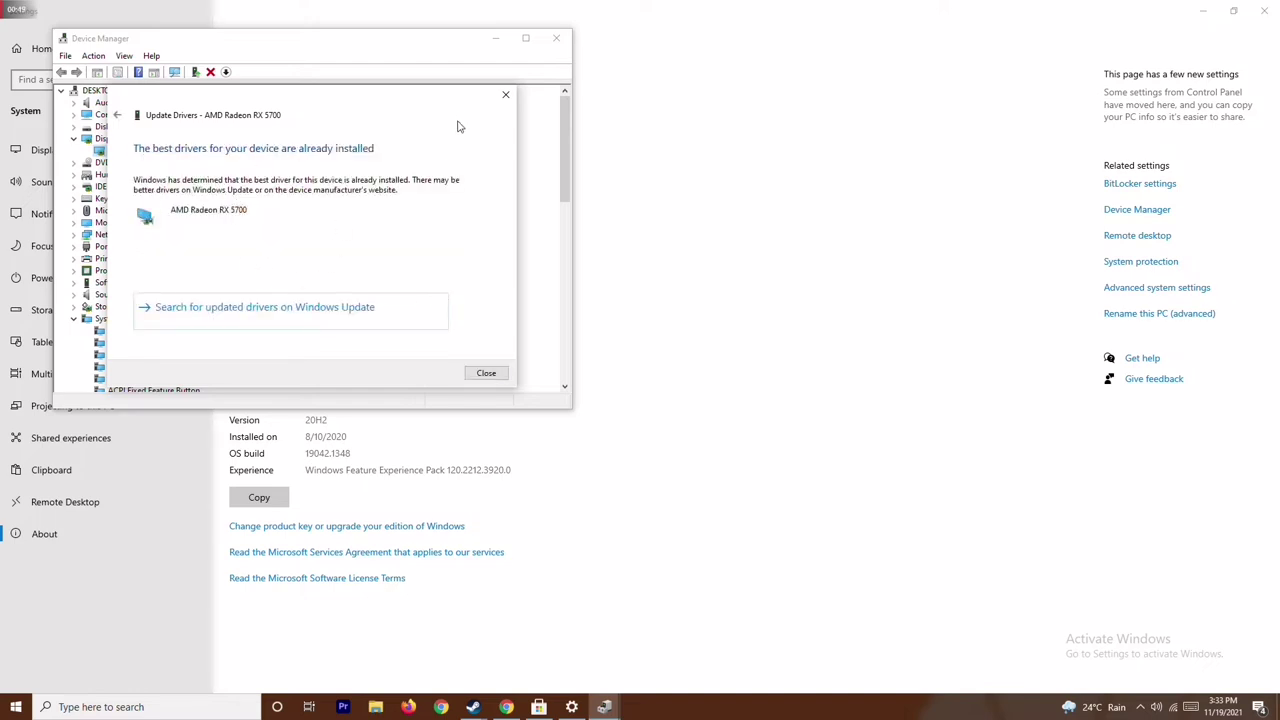
click(505, 94)
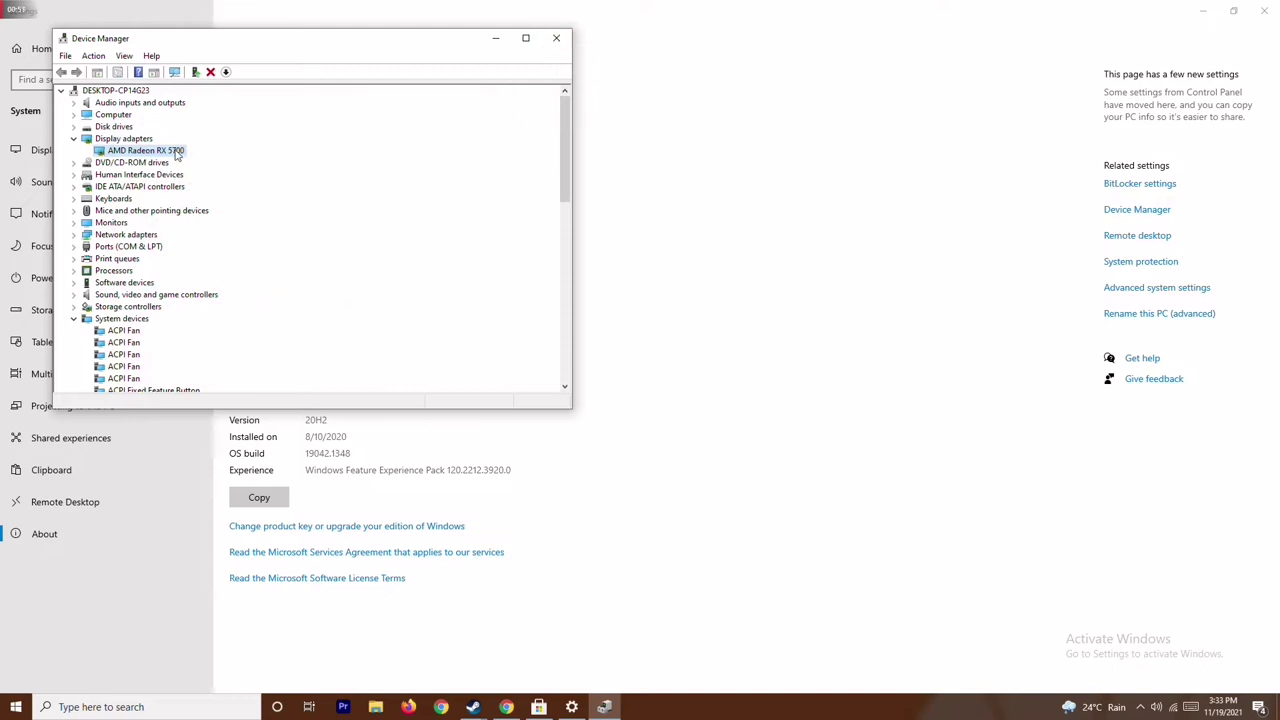
click(68, 140)
click(73, 307)
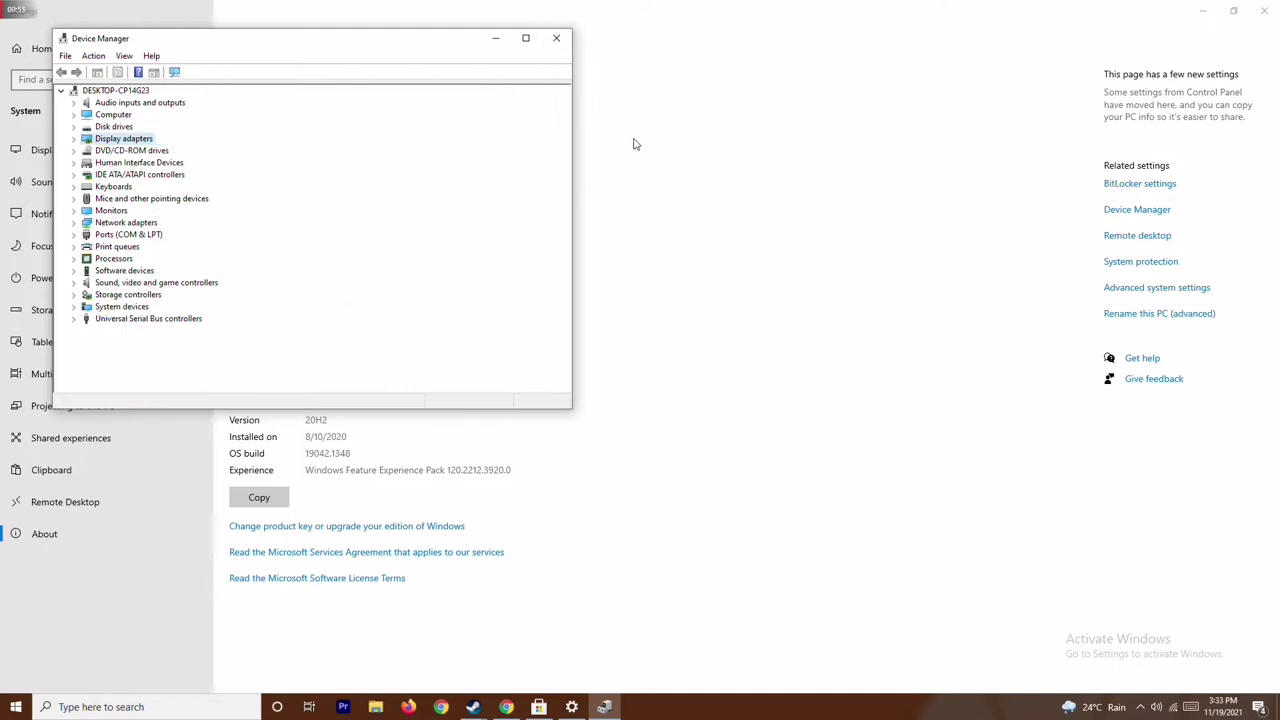
click(556, 38)
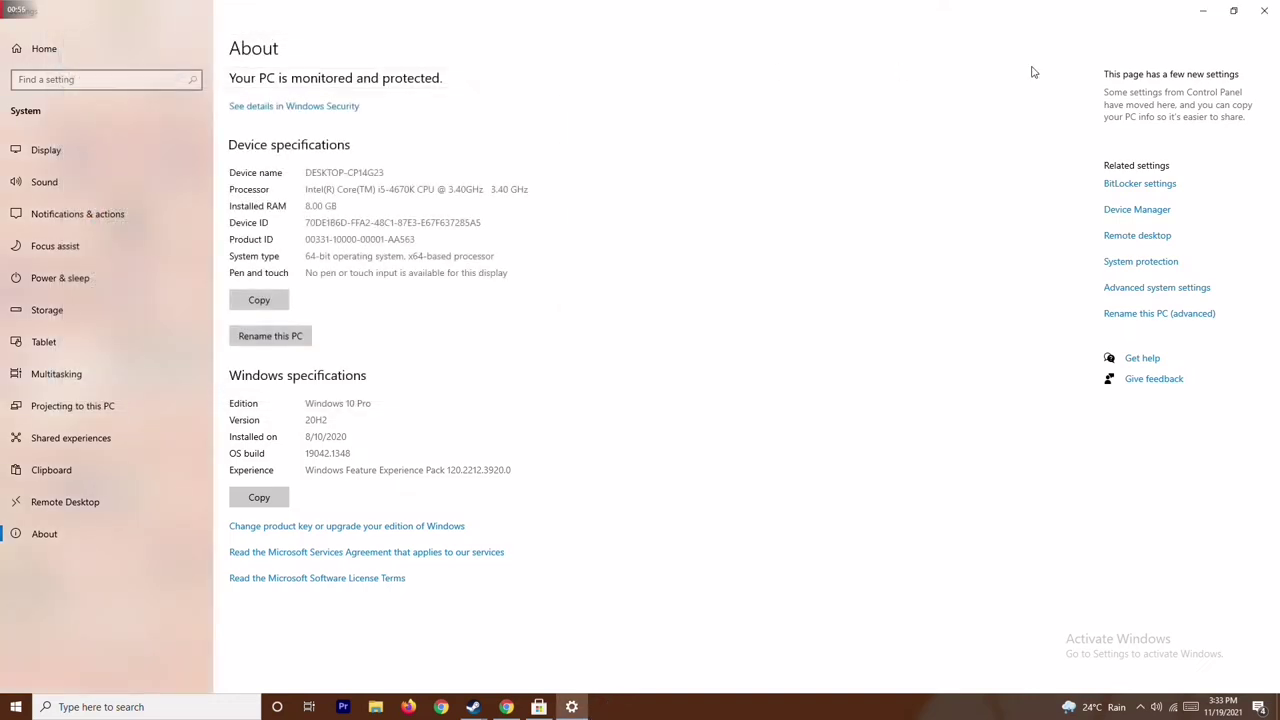
click(1264, 10)
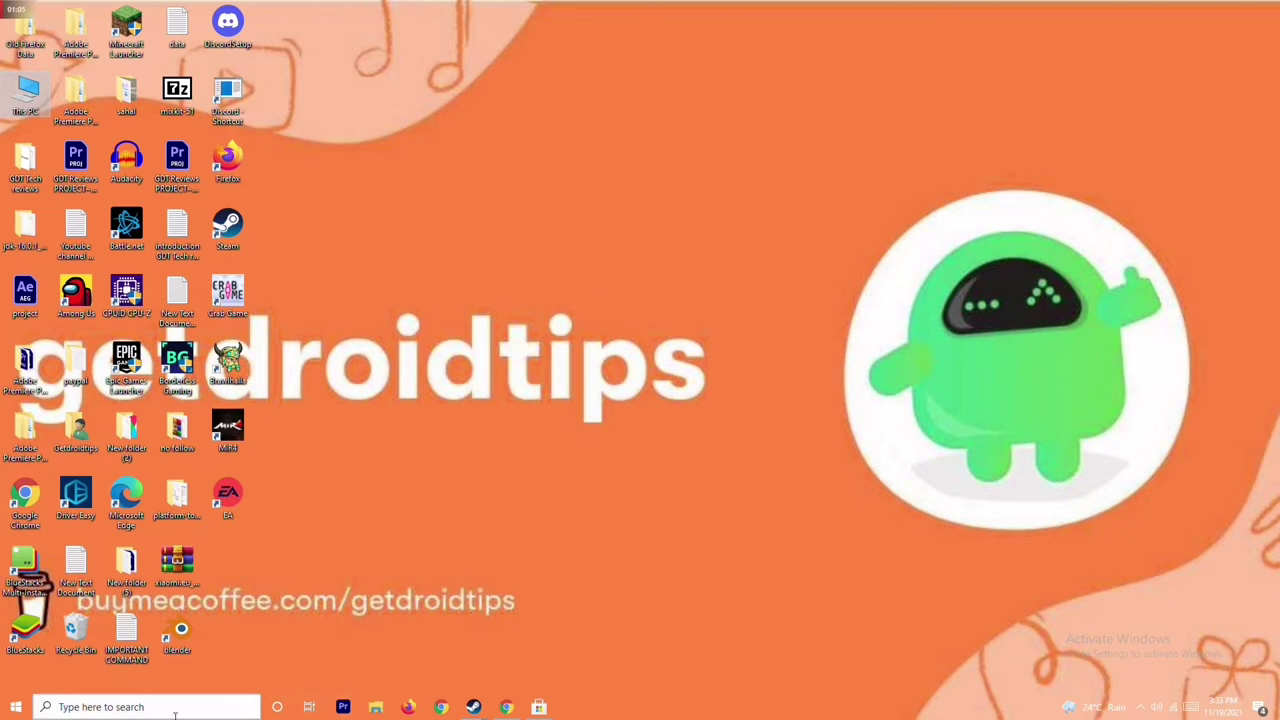
- View the Windows Update page in the Update & Security settings, then close Settings
click(104, 704)
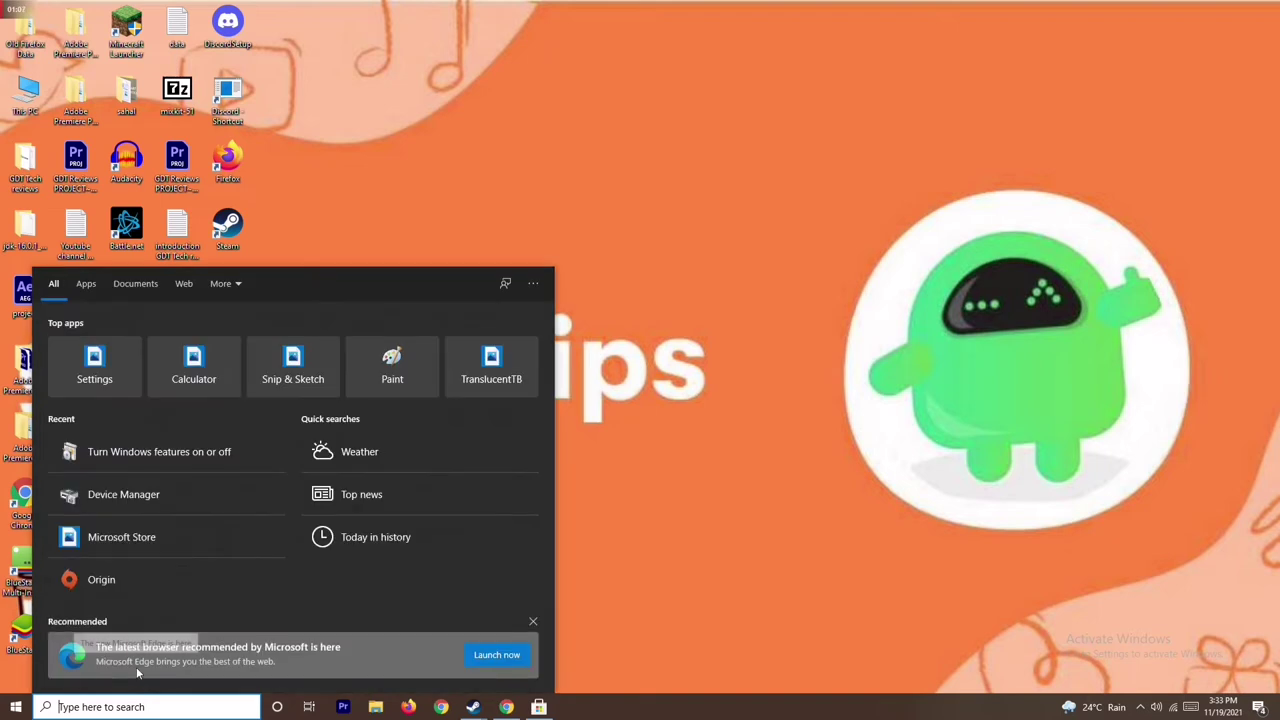
text(sett)
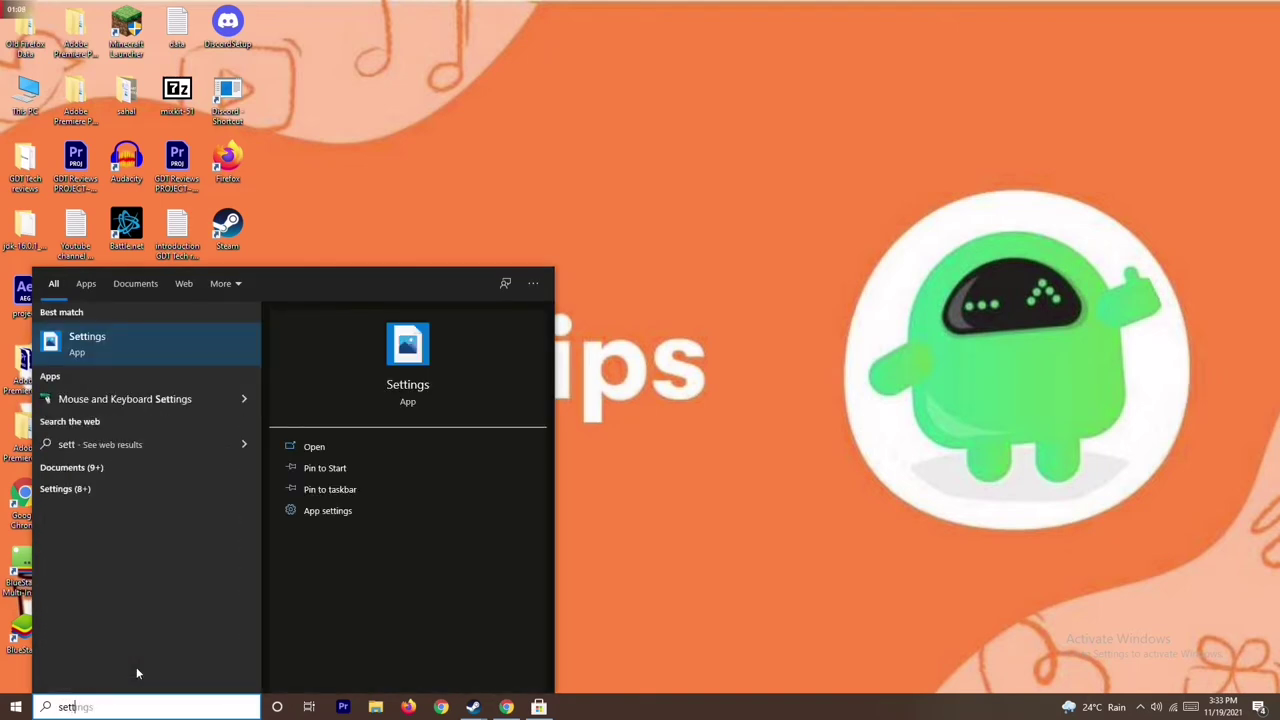
click(181, 350)
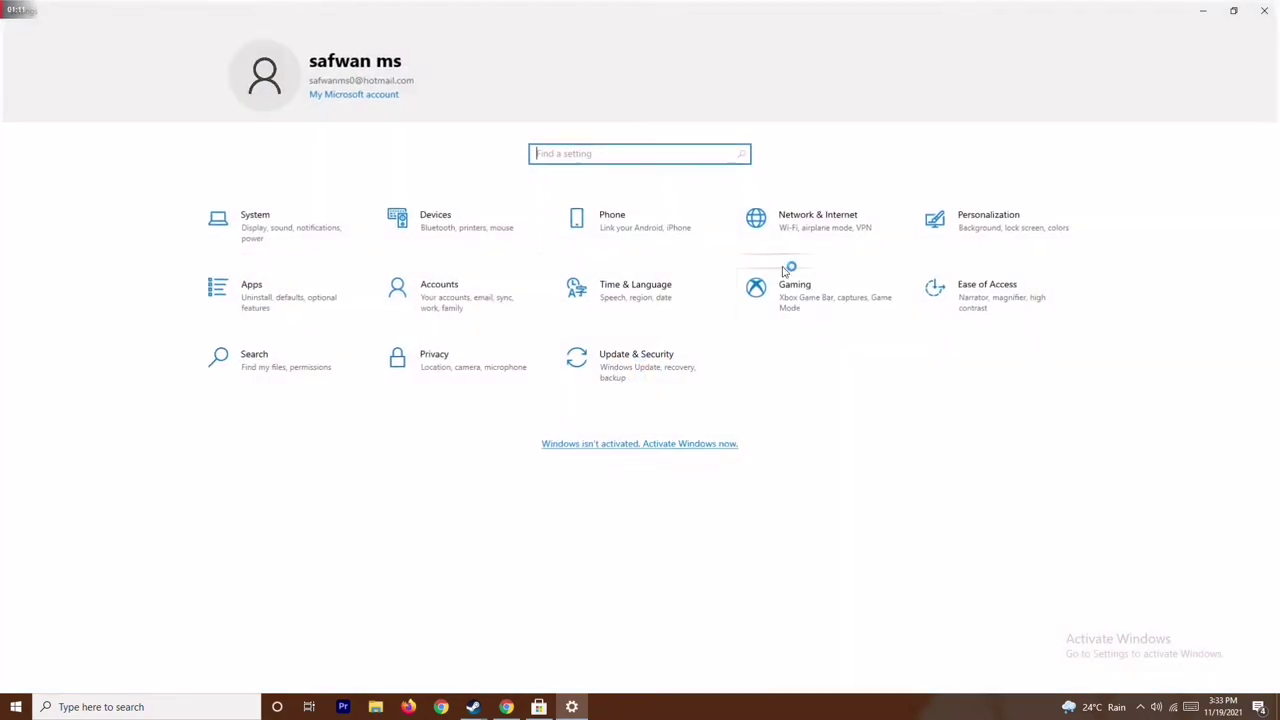
click(646, 367)
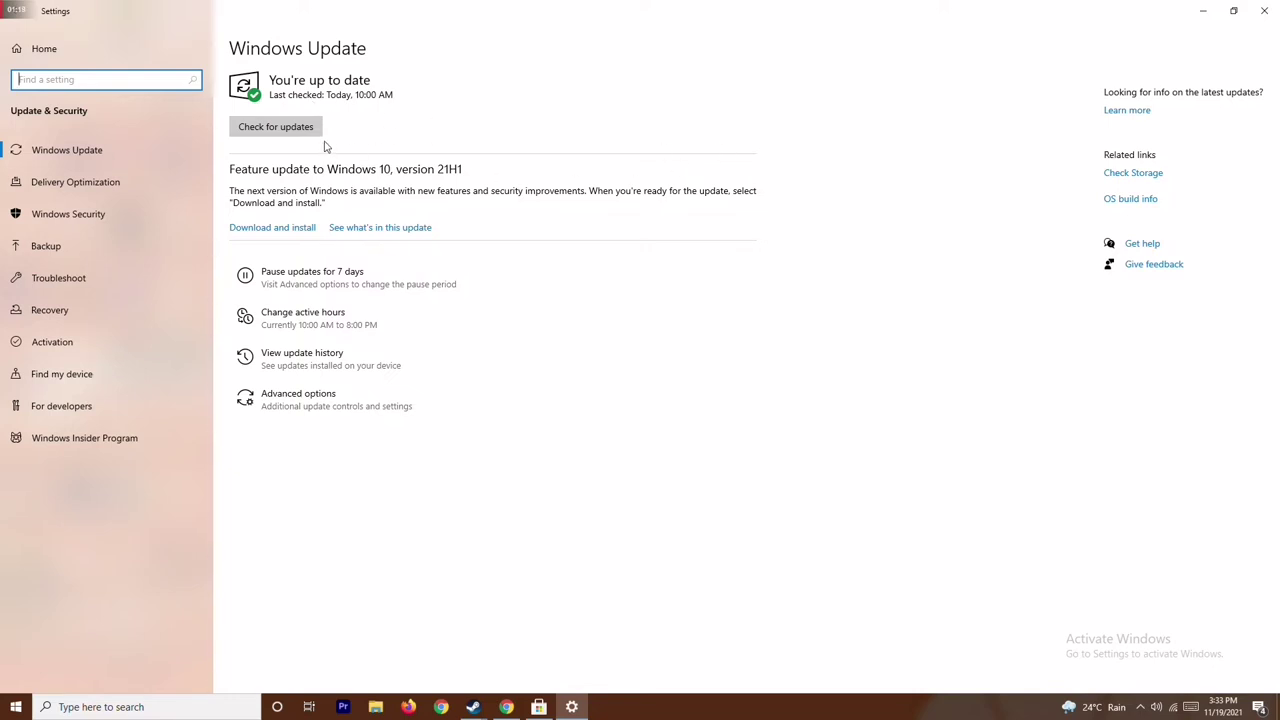
click(1262, 14)
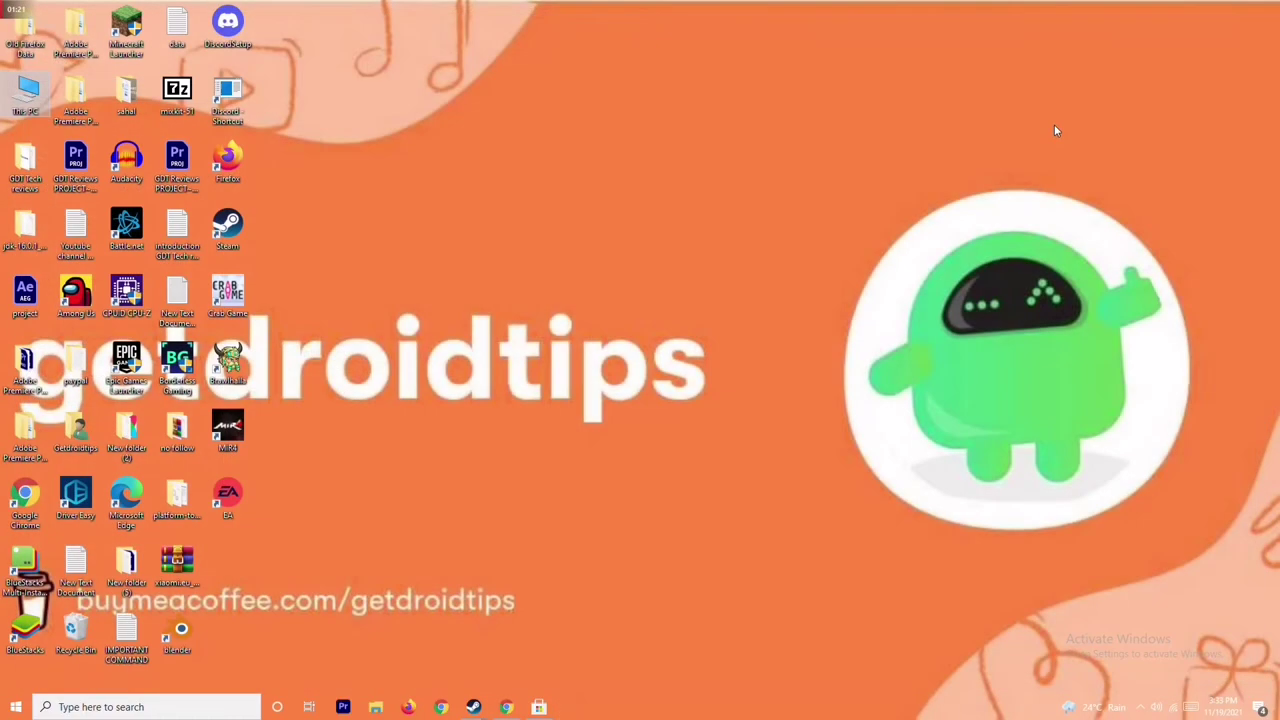
- End the Microsoft Store task in Task Manager and close Task Manager
right_click(627, 241)
click(703, 306)
right_click(678, 710)
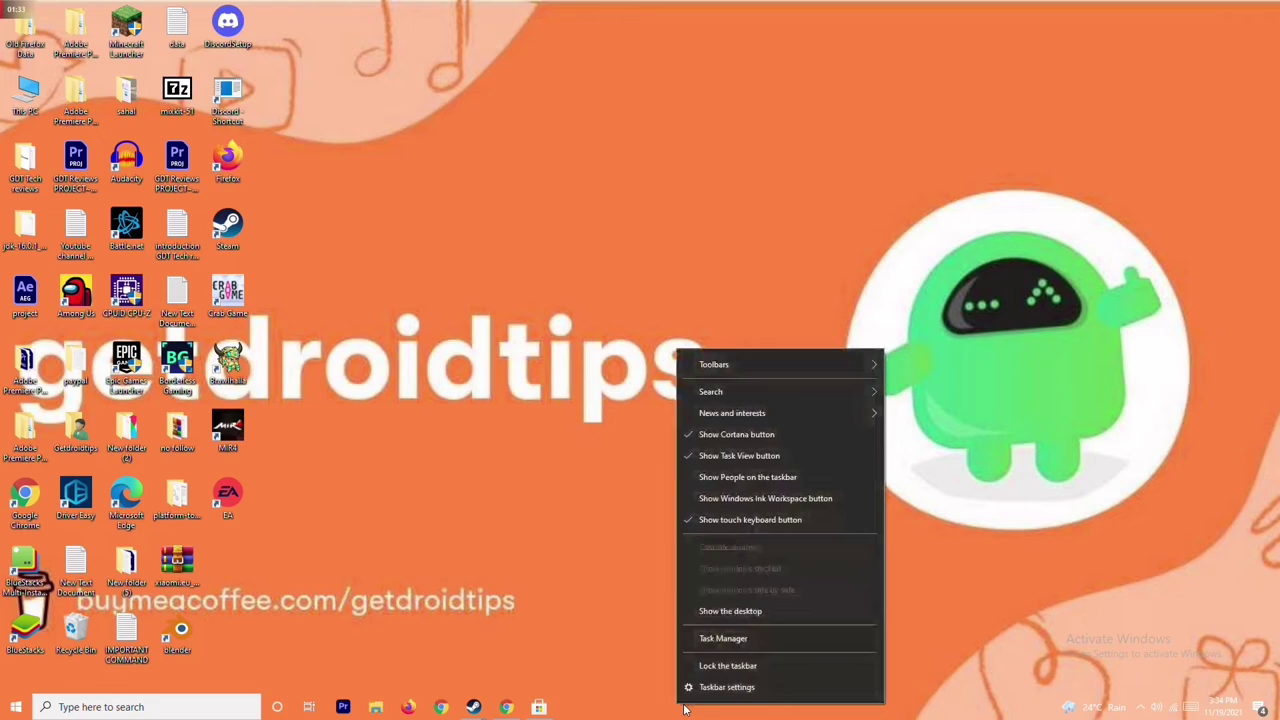
click(764, 642)
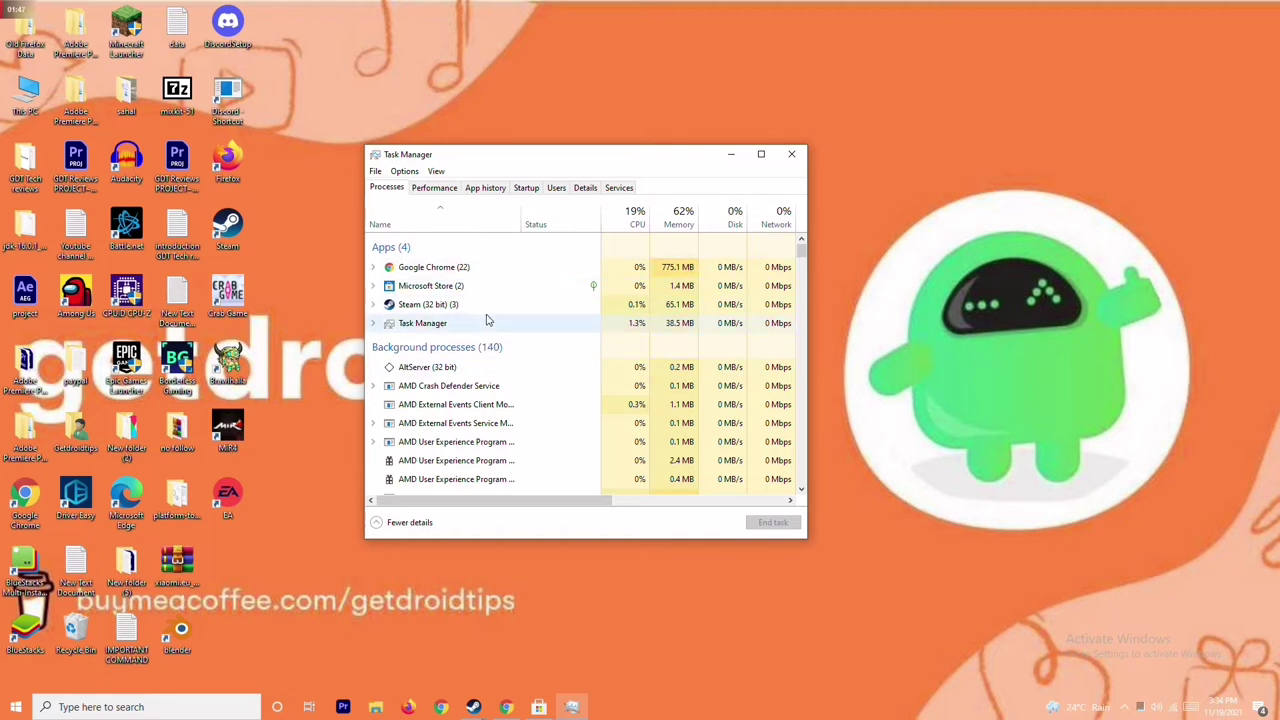
click(502, 288)
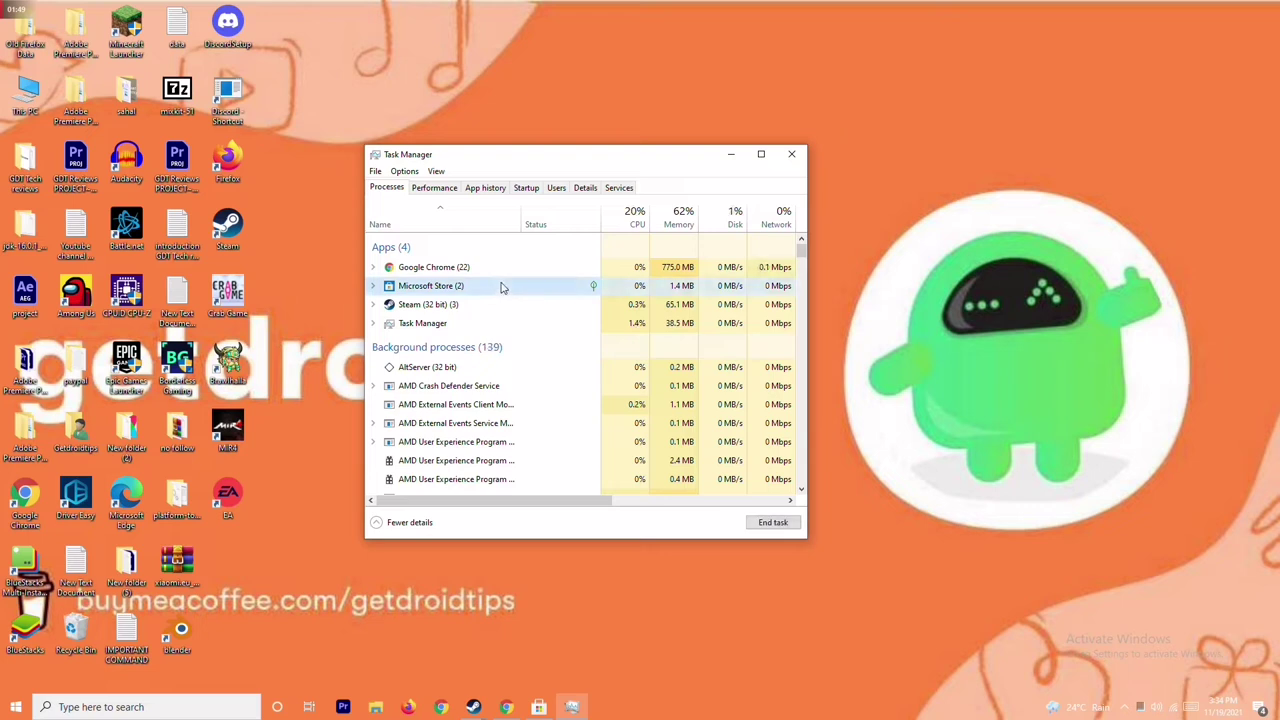
right_click(545, 292)
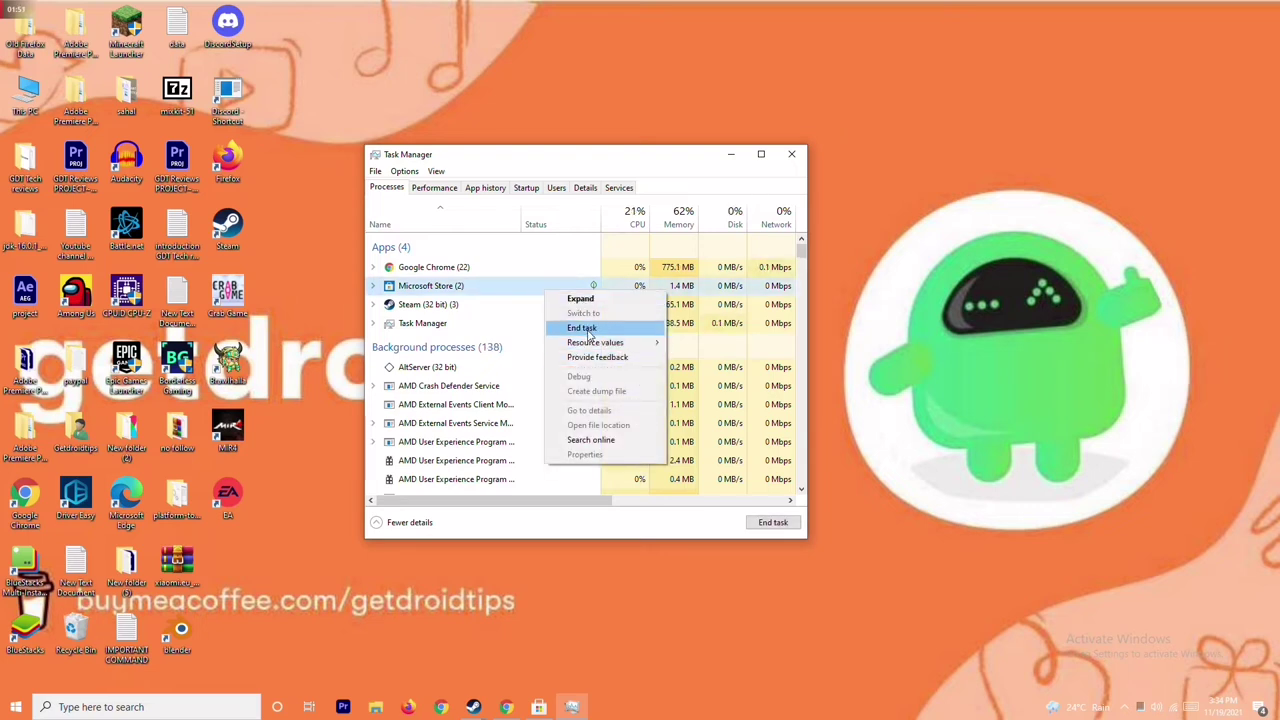
click(585, 327)
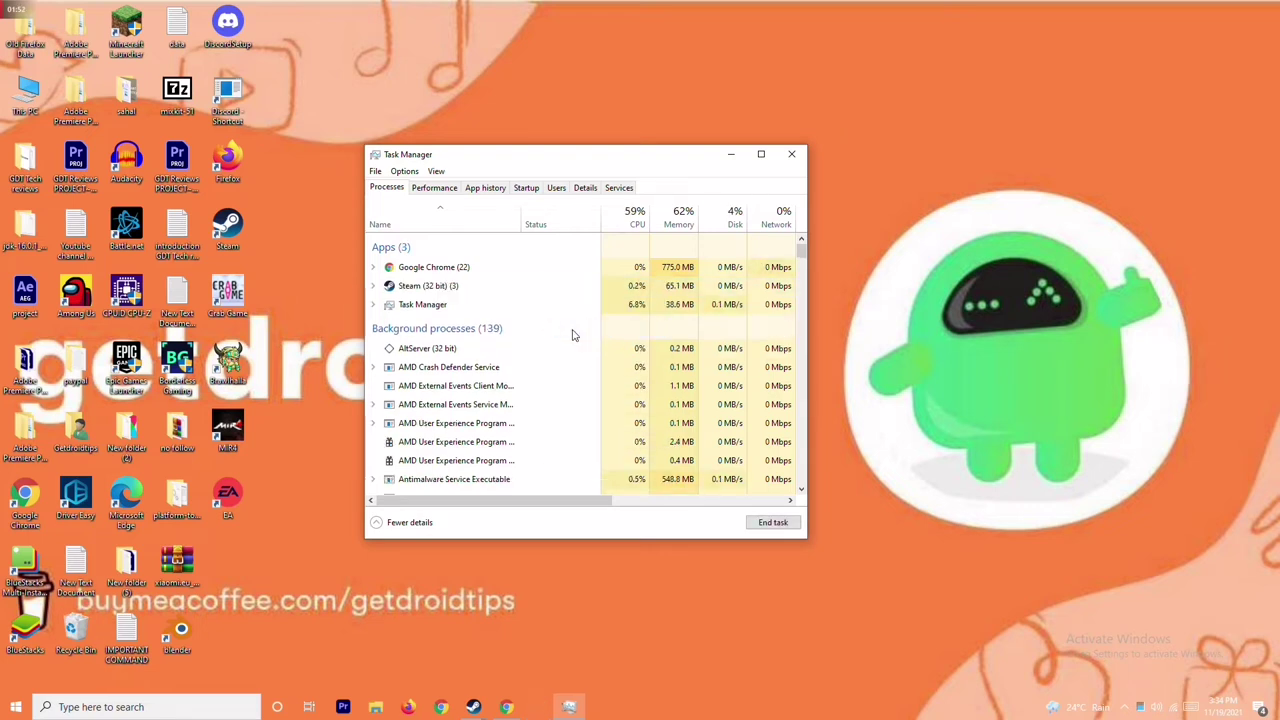
click(792, 156)
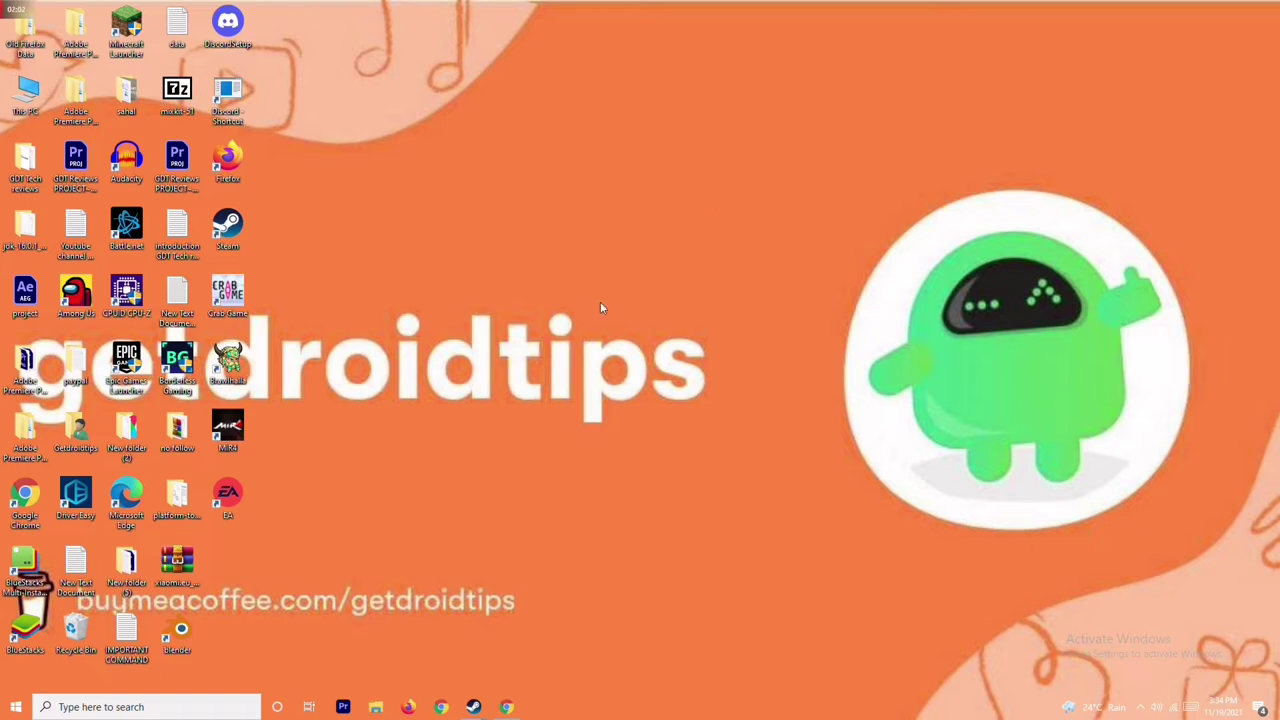
right_click(236, 316)
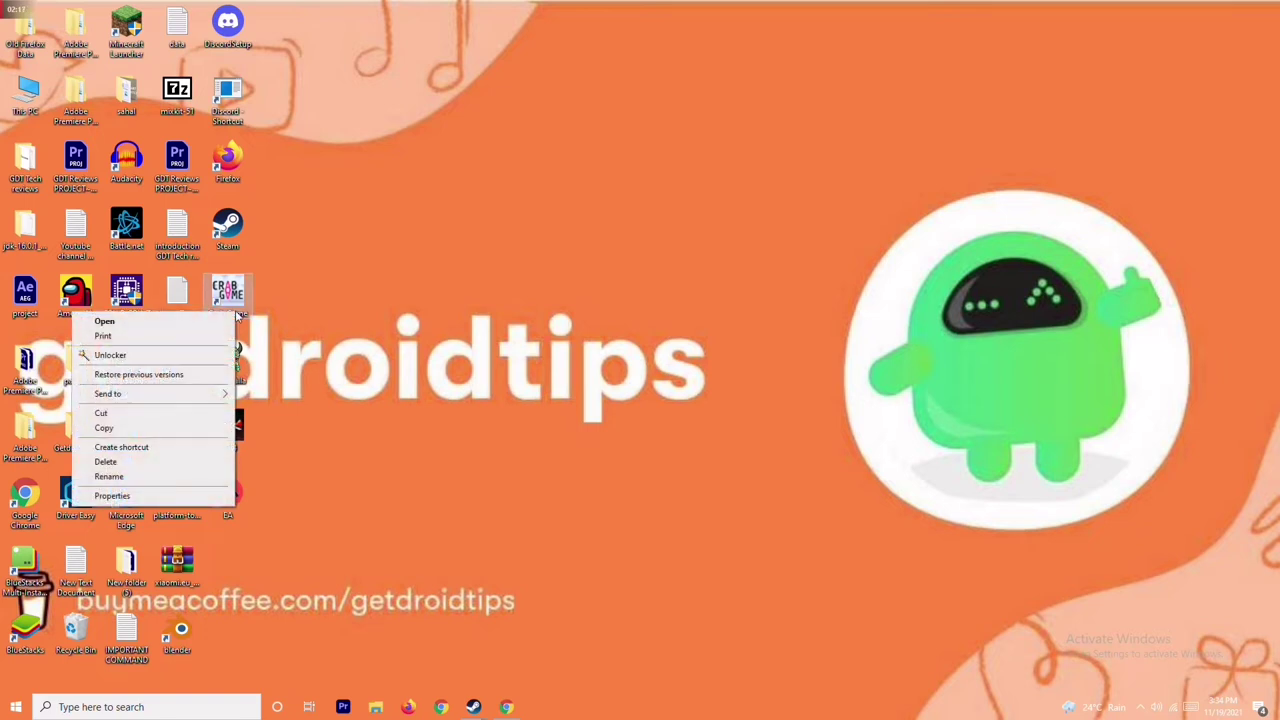
click(311, 300)
right_click(236, 314)
click(331, 306)
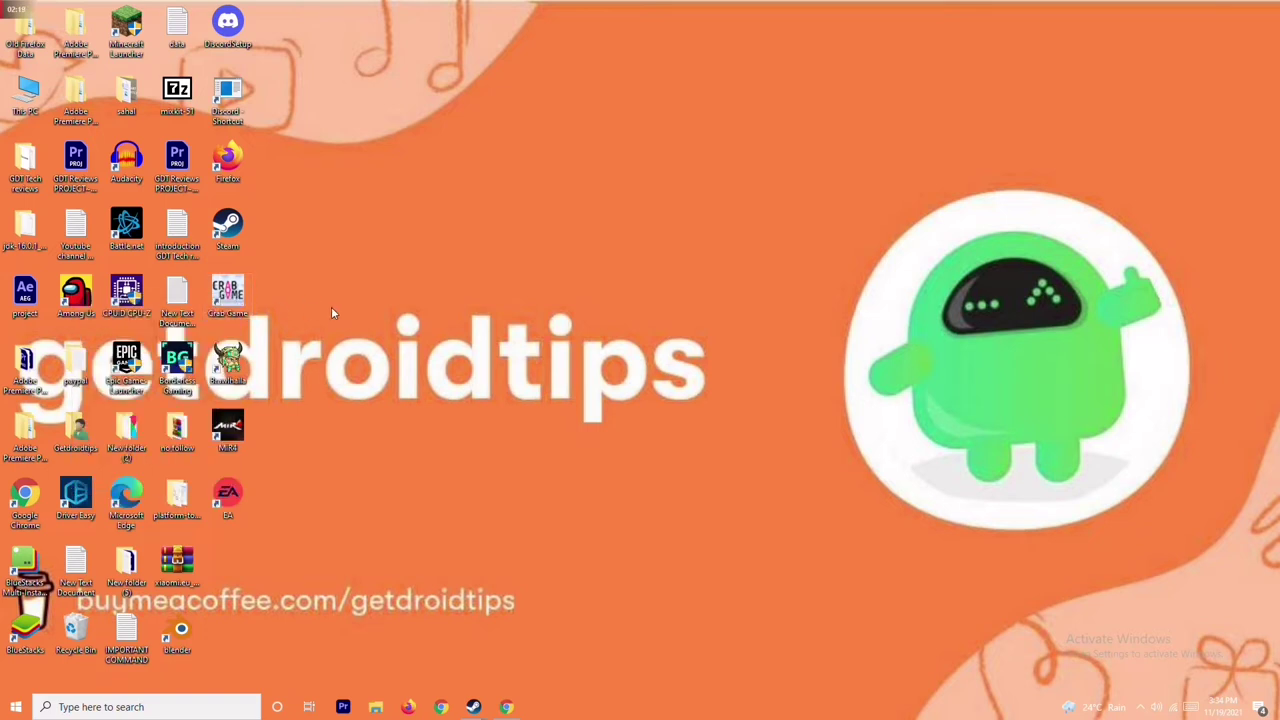
right_click(226, 314)
click(100, 494)
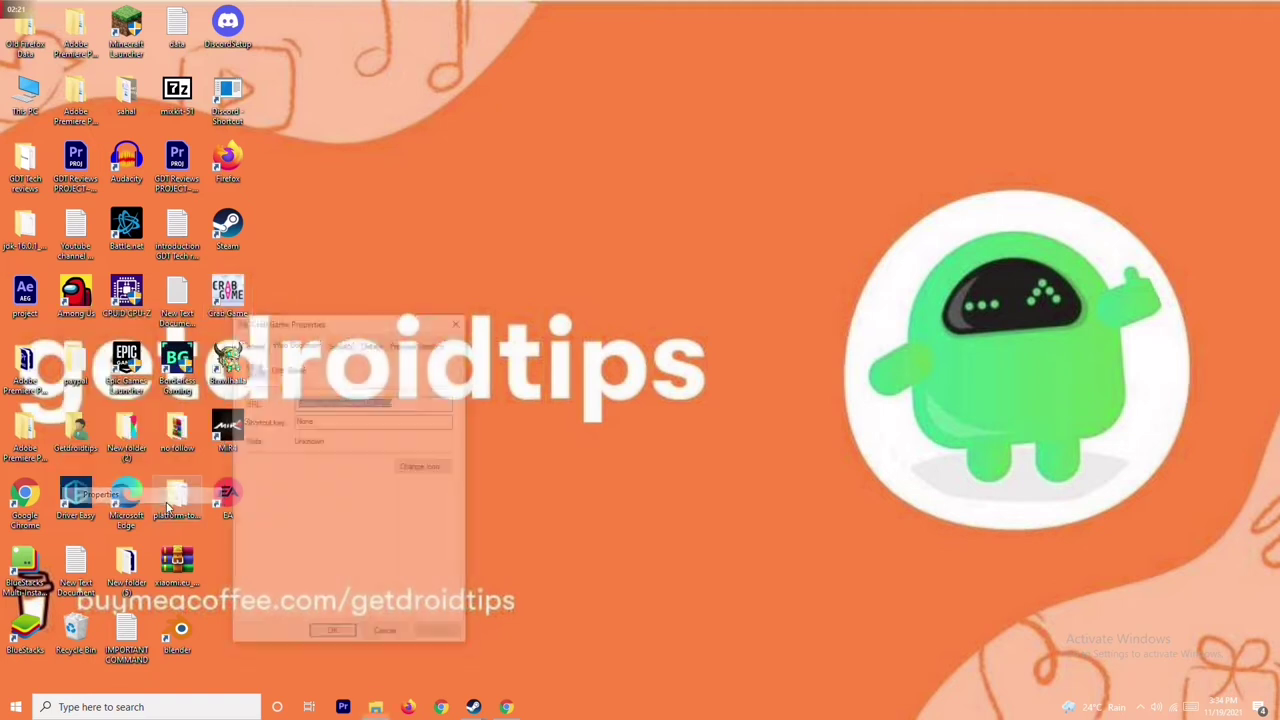
click(460, 320)
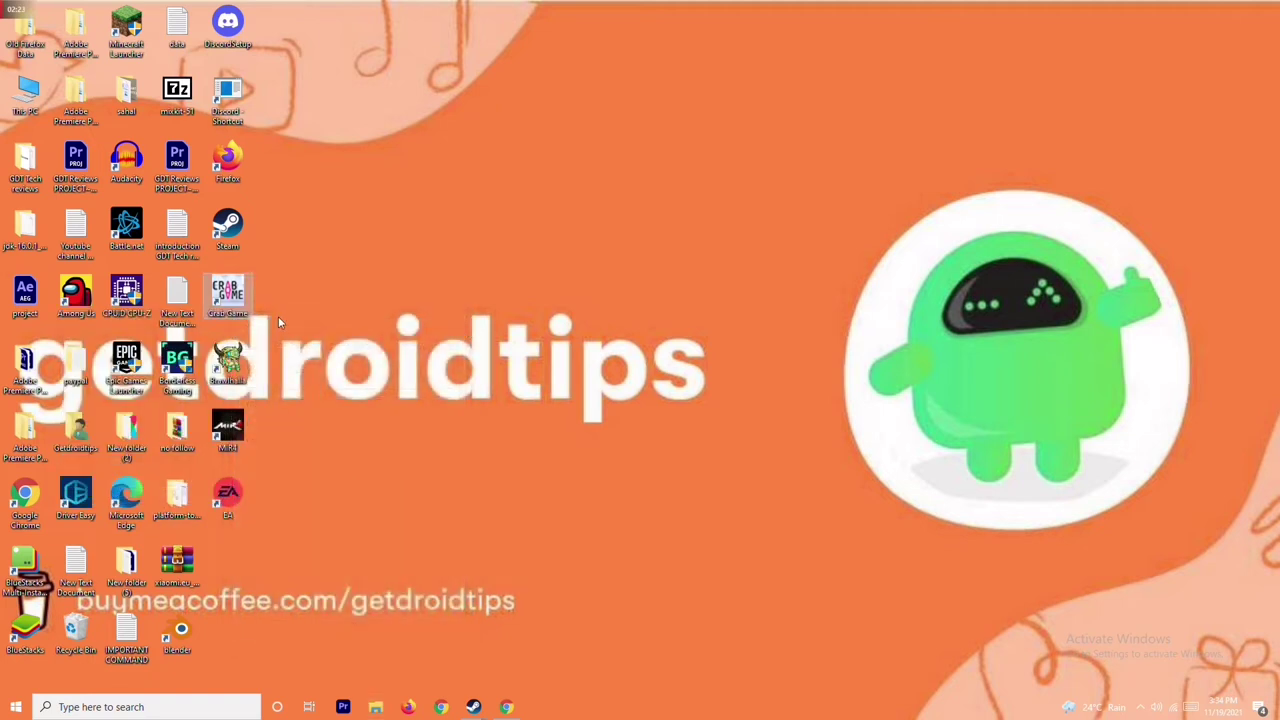
- Switch to Steam and open Crab Game's installation folder from the game's local files properties
mouse_move(473, 707)
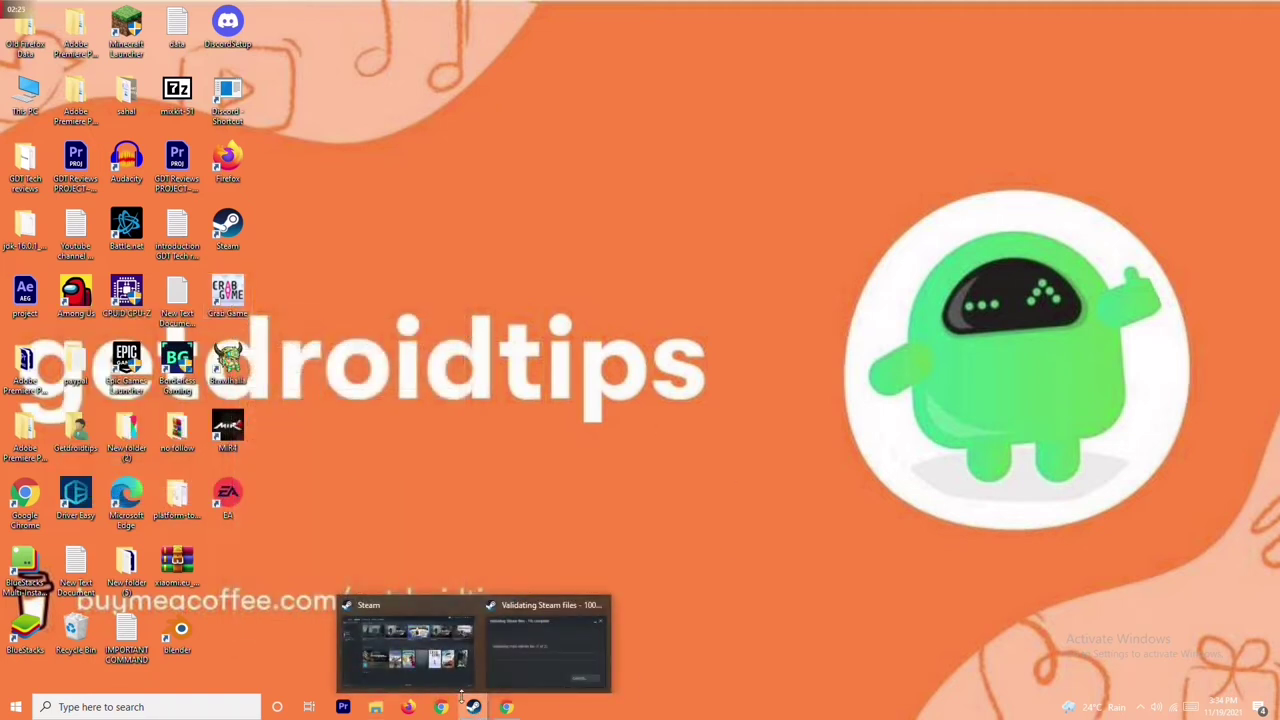
click(440, 640)
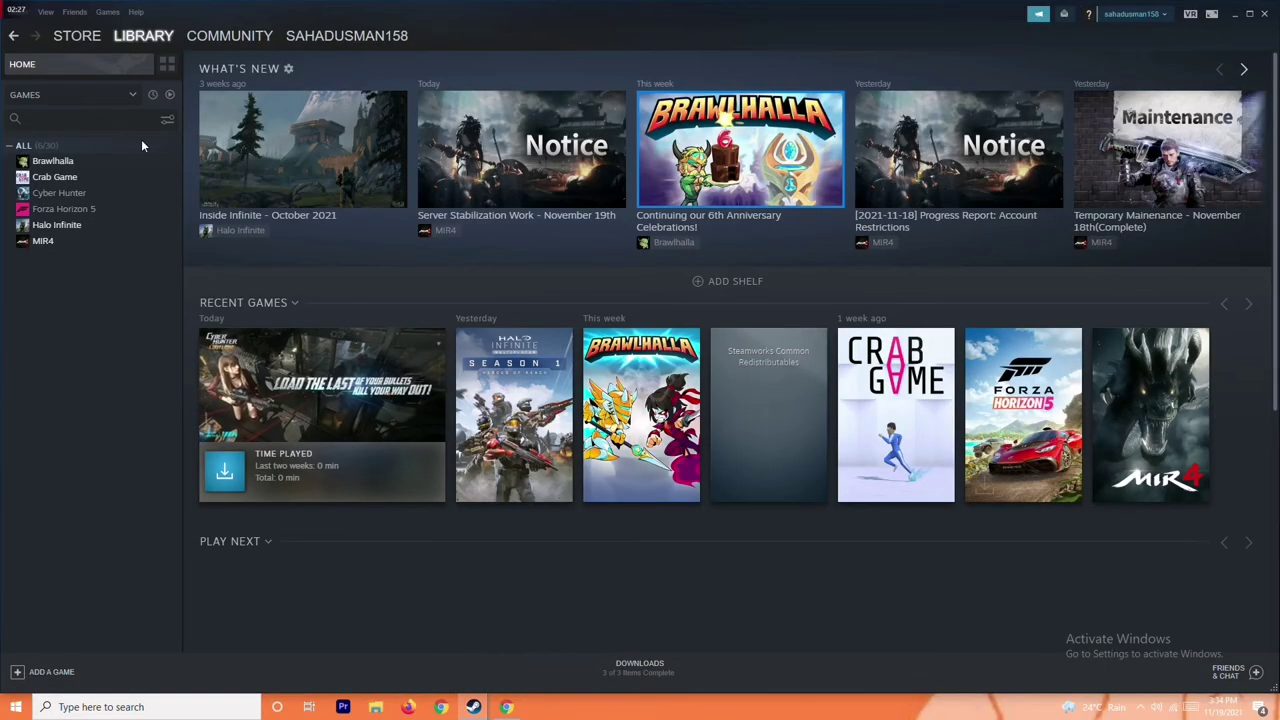
right_click(124, 180)
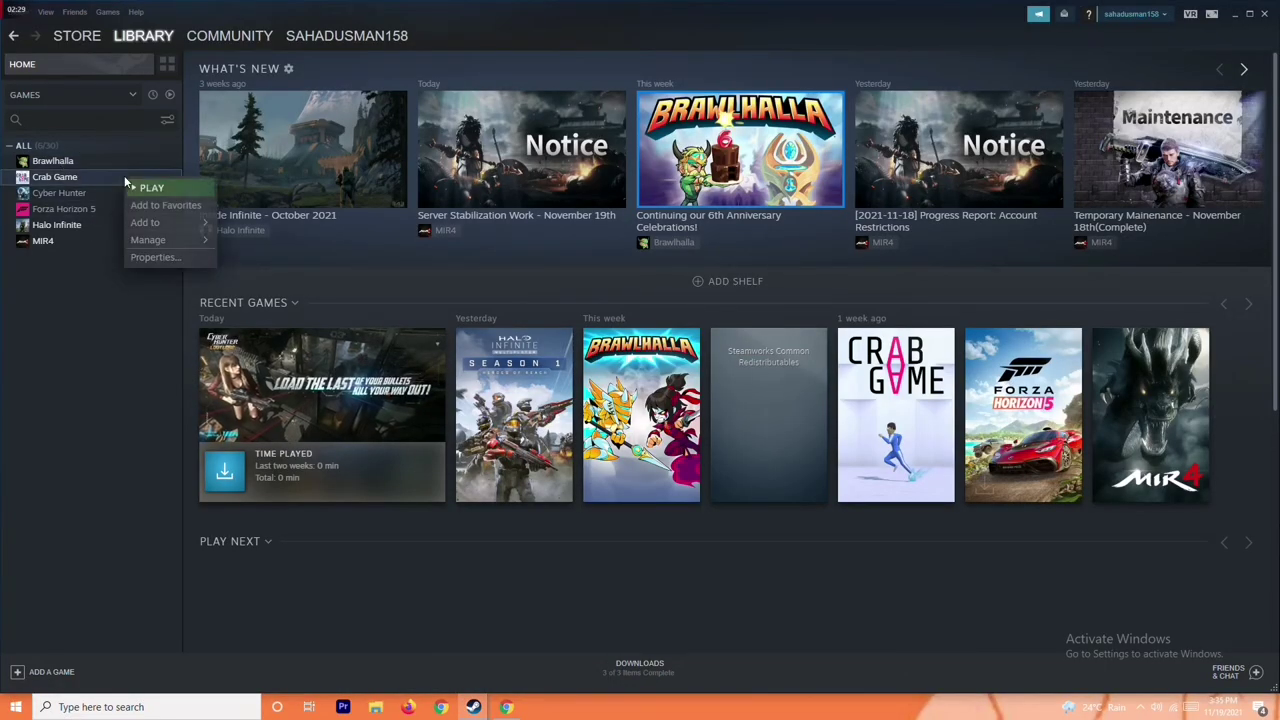
click(167, 258)
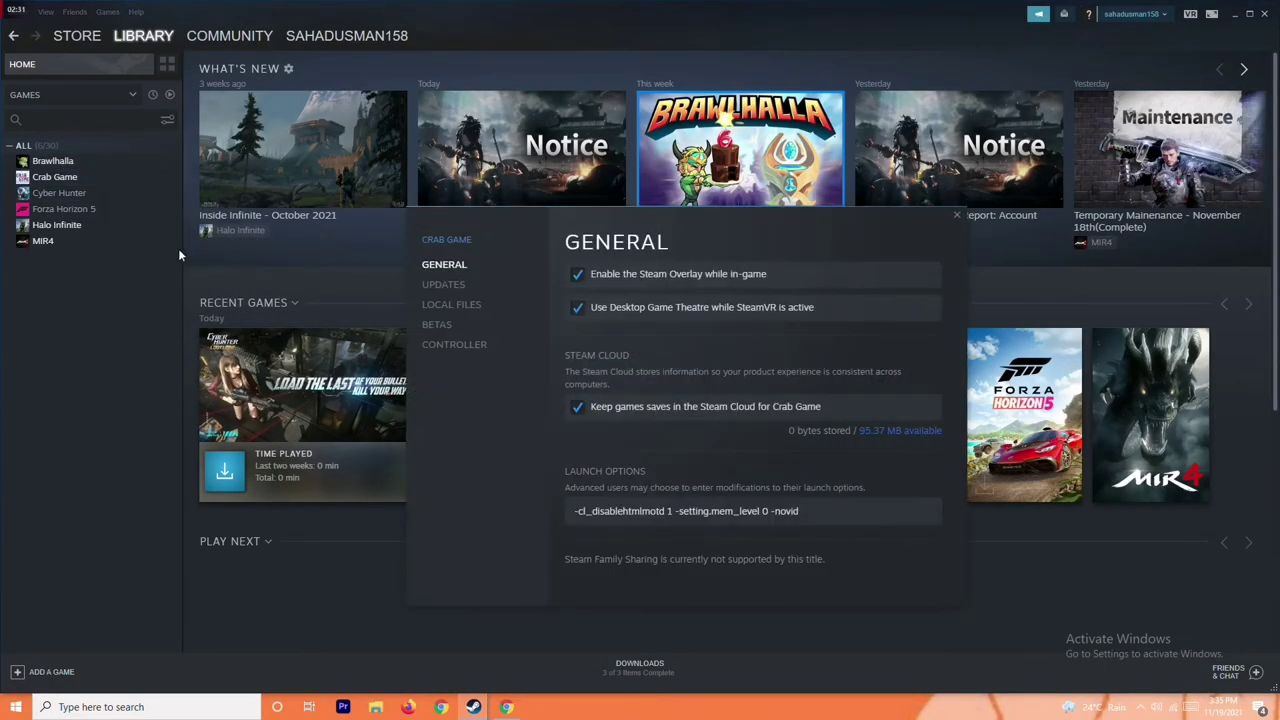
click(484, 304)
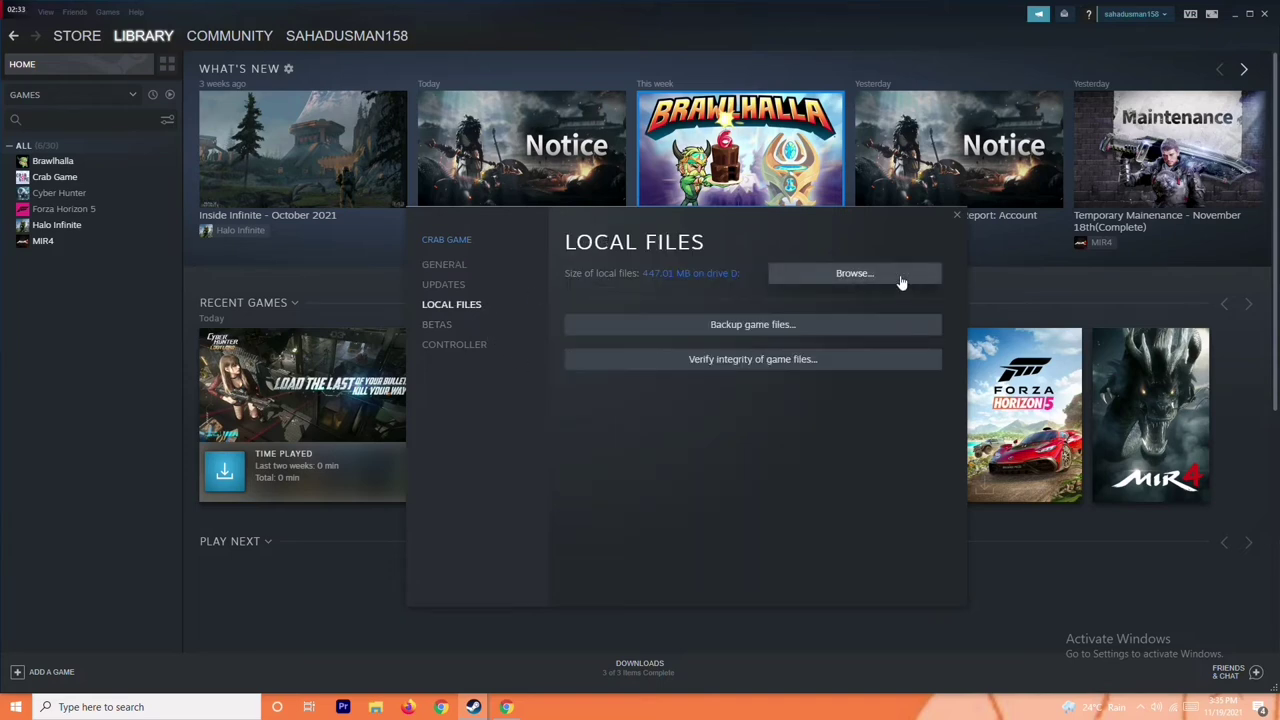
click(849, 274)
click(289, 374)
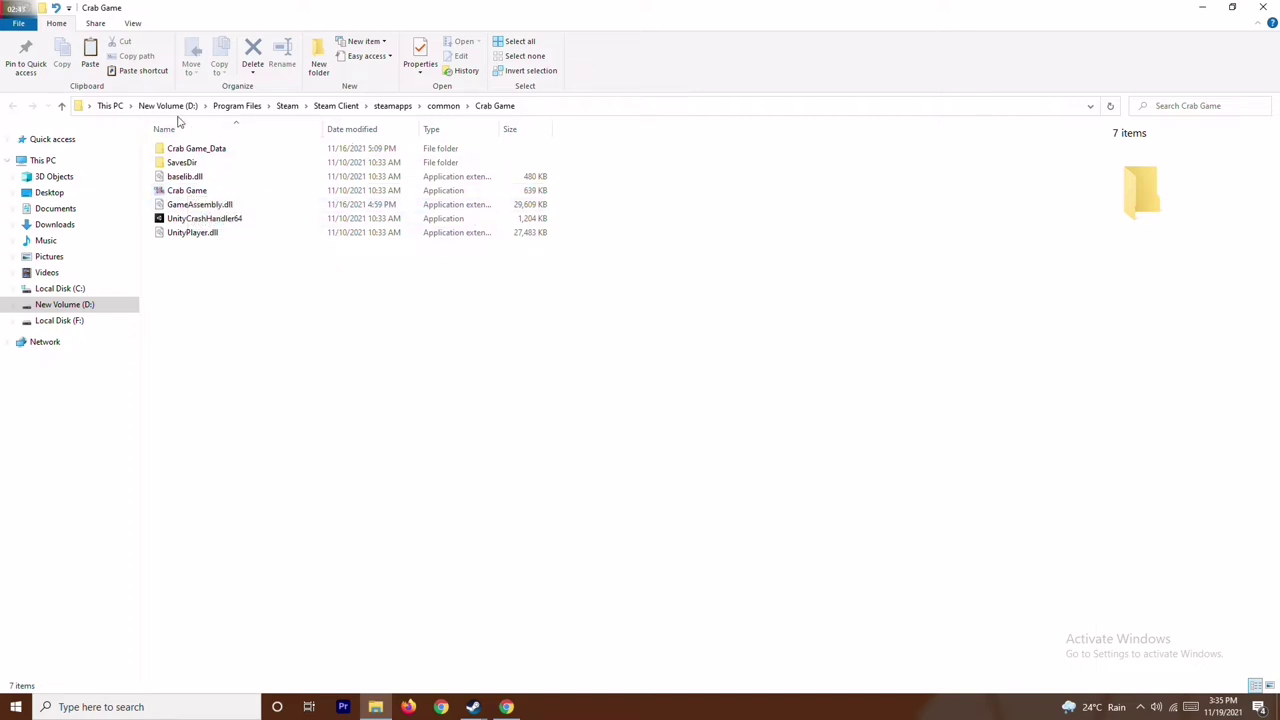
- Look up the Run as administrator option for the Crab Game application, then clear the folder and Steam windows from the desktop
click(203, 192)
right_click(203, 192)
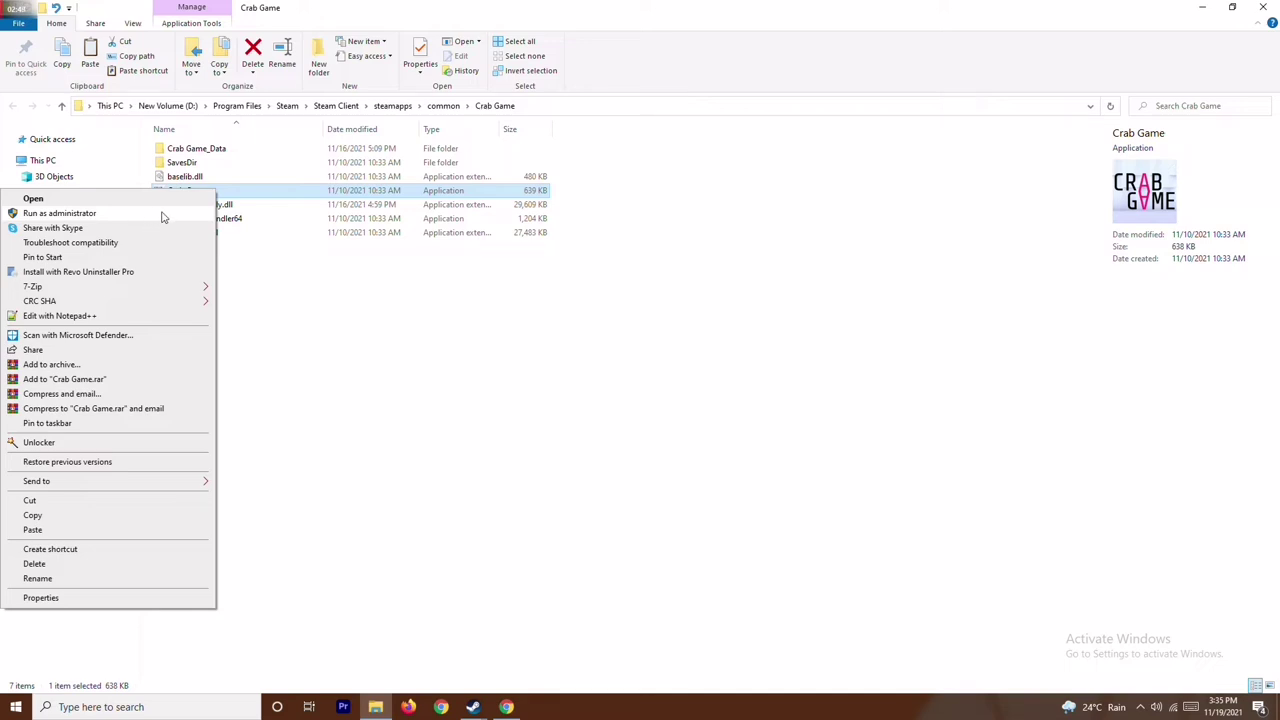
click(405, 316)
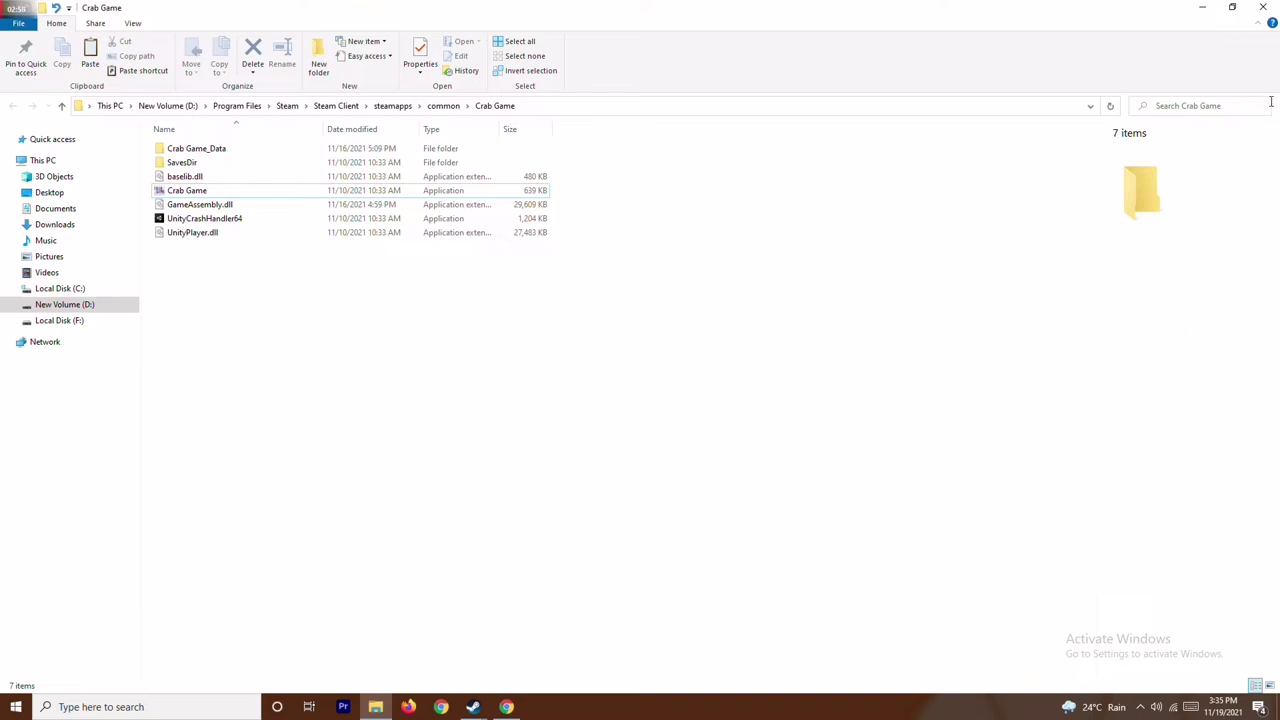
click(1265, 7)
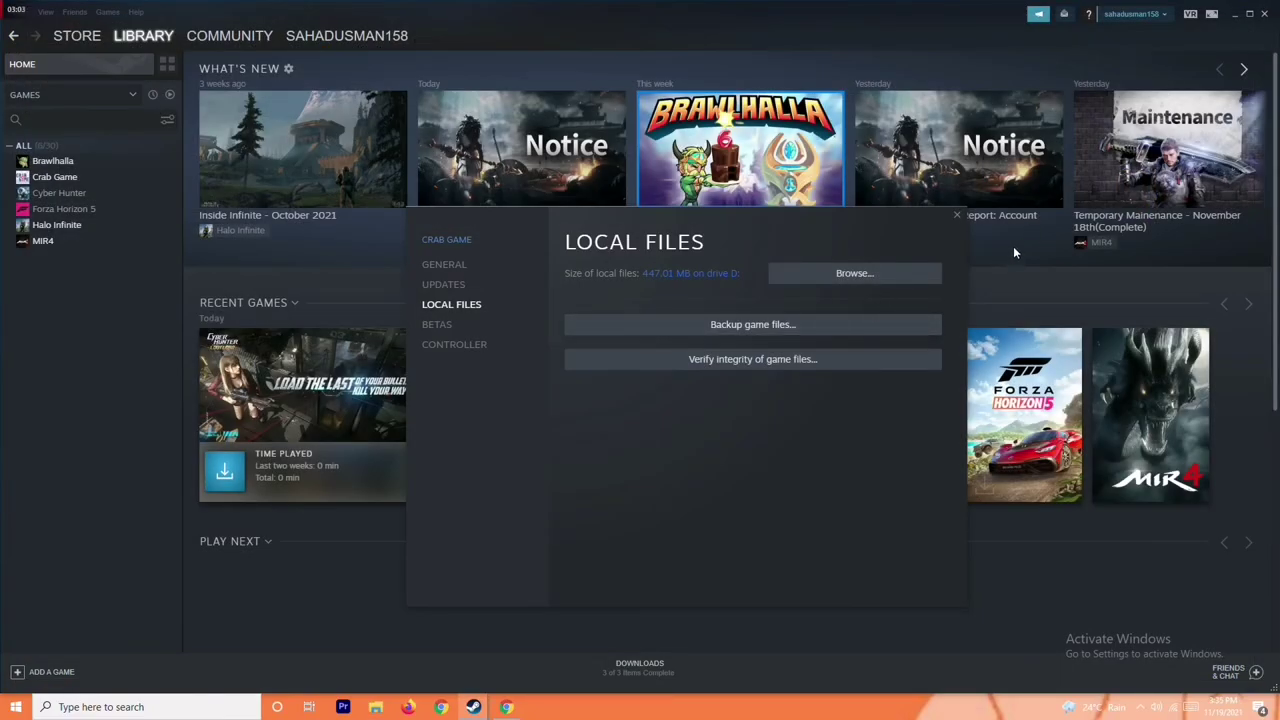
click(1234, 14)
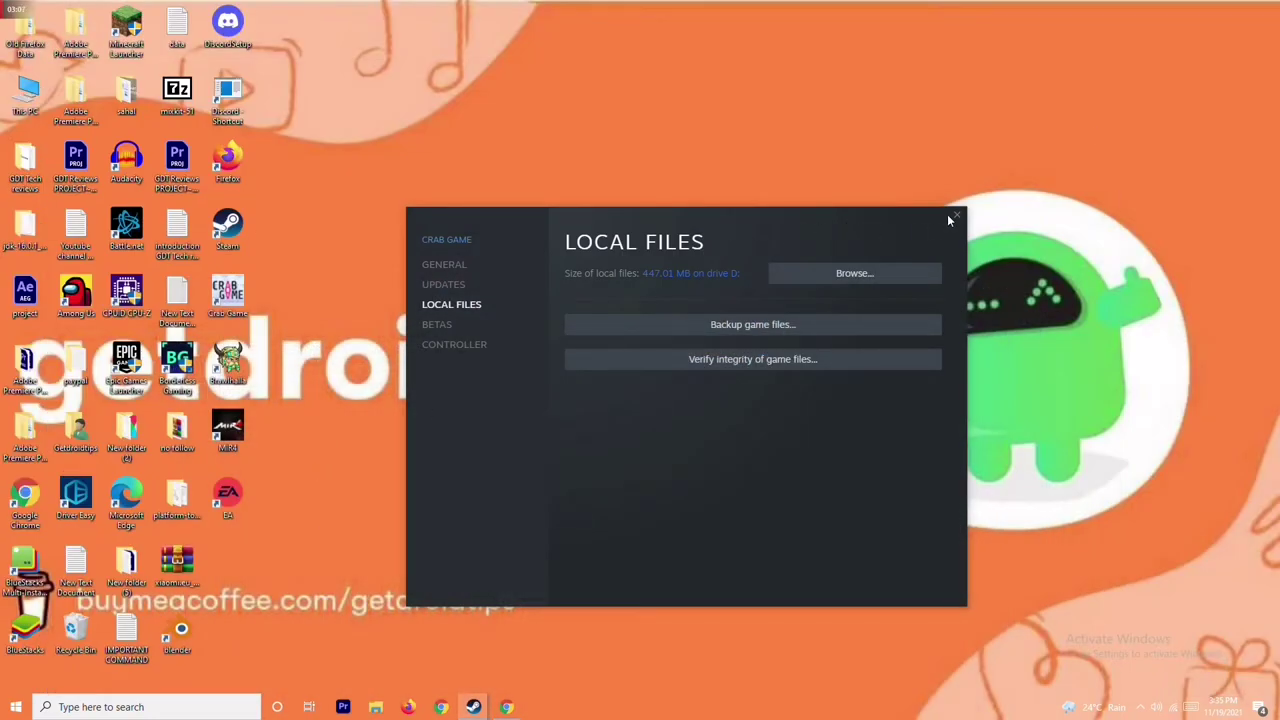
click(952, 216)
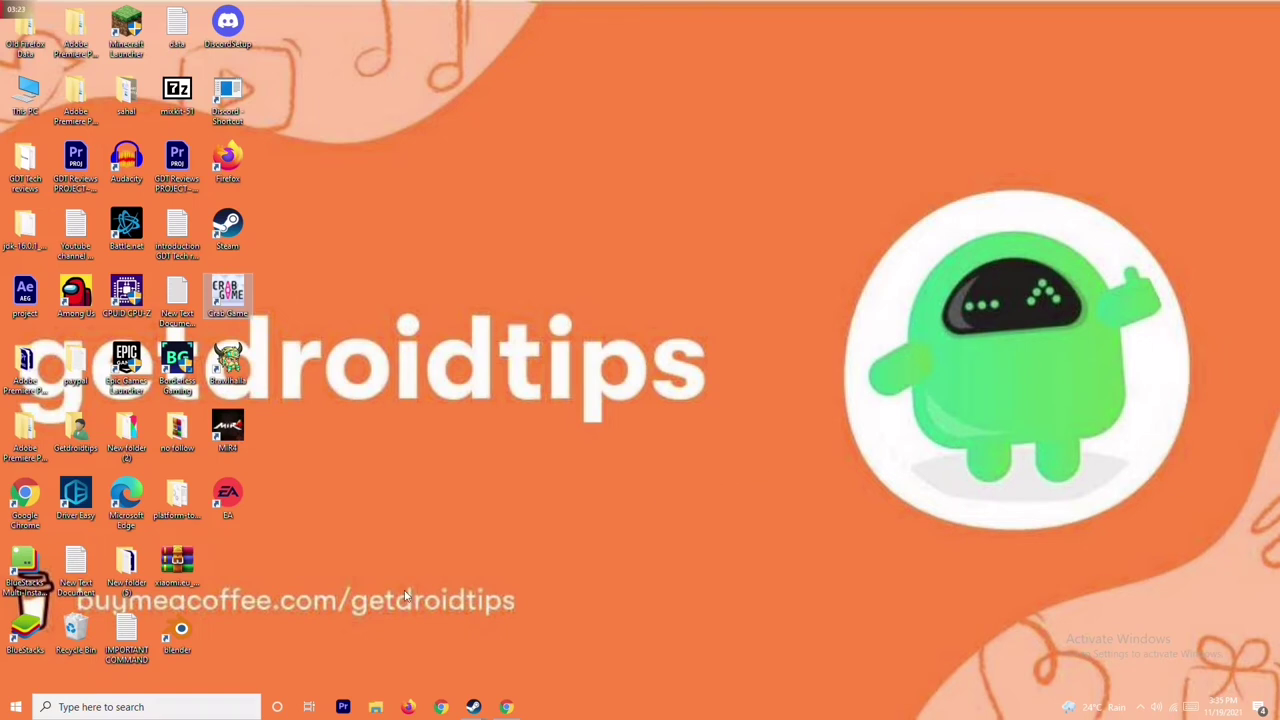
- Search Windows for "windows" and open Windows Defender Firewall
click(152, 707)
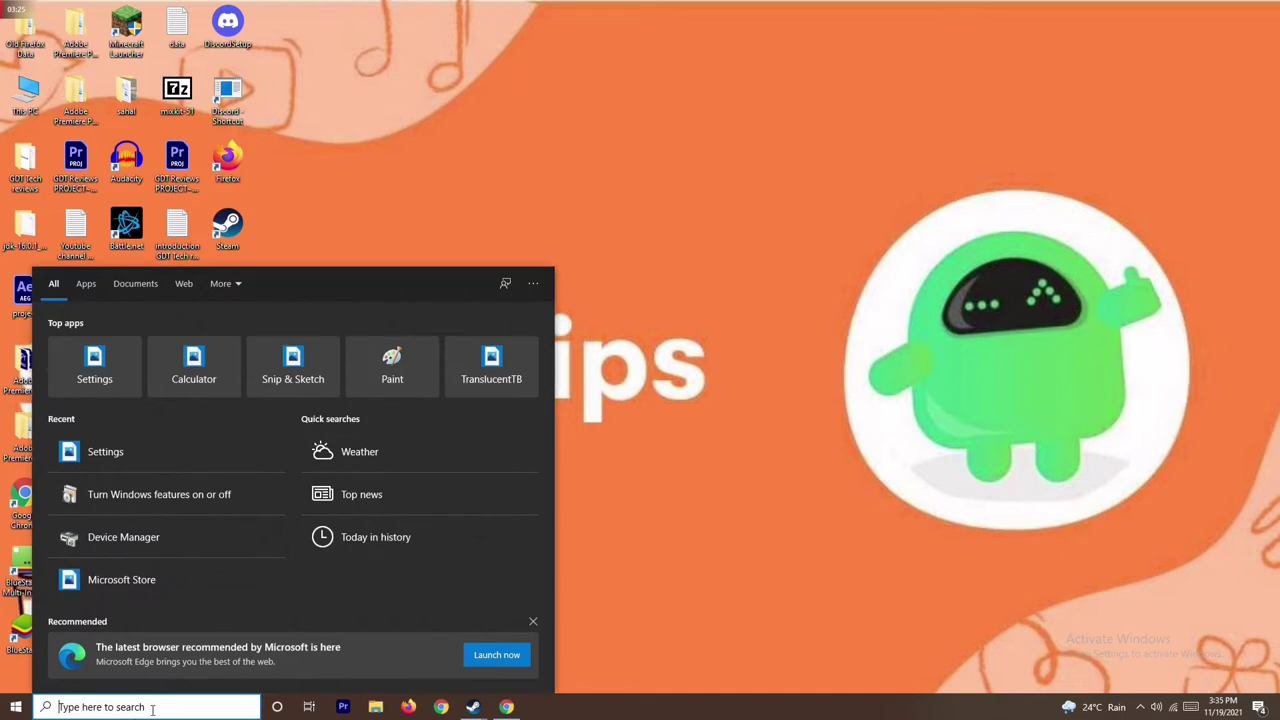
text(w)
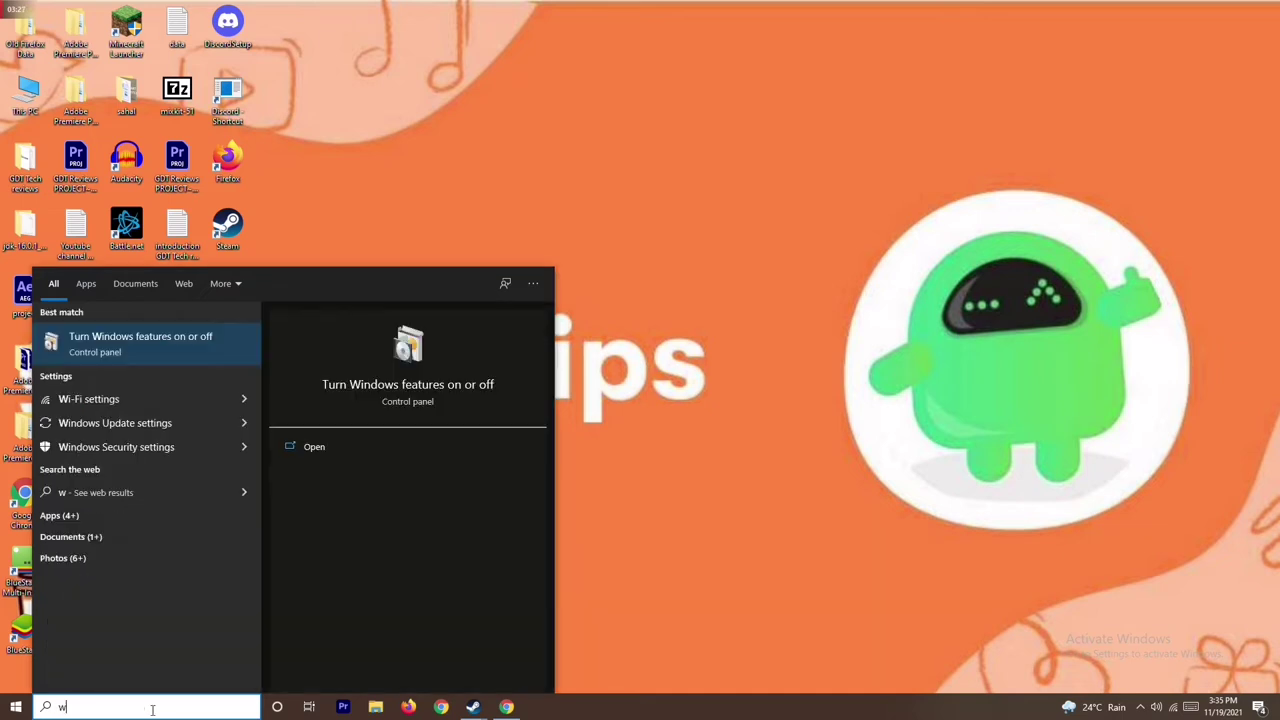
text(indows)
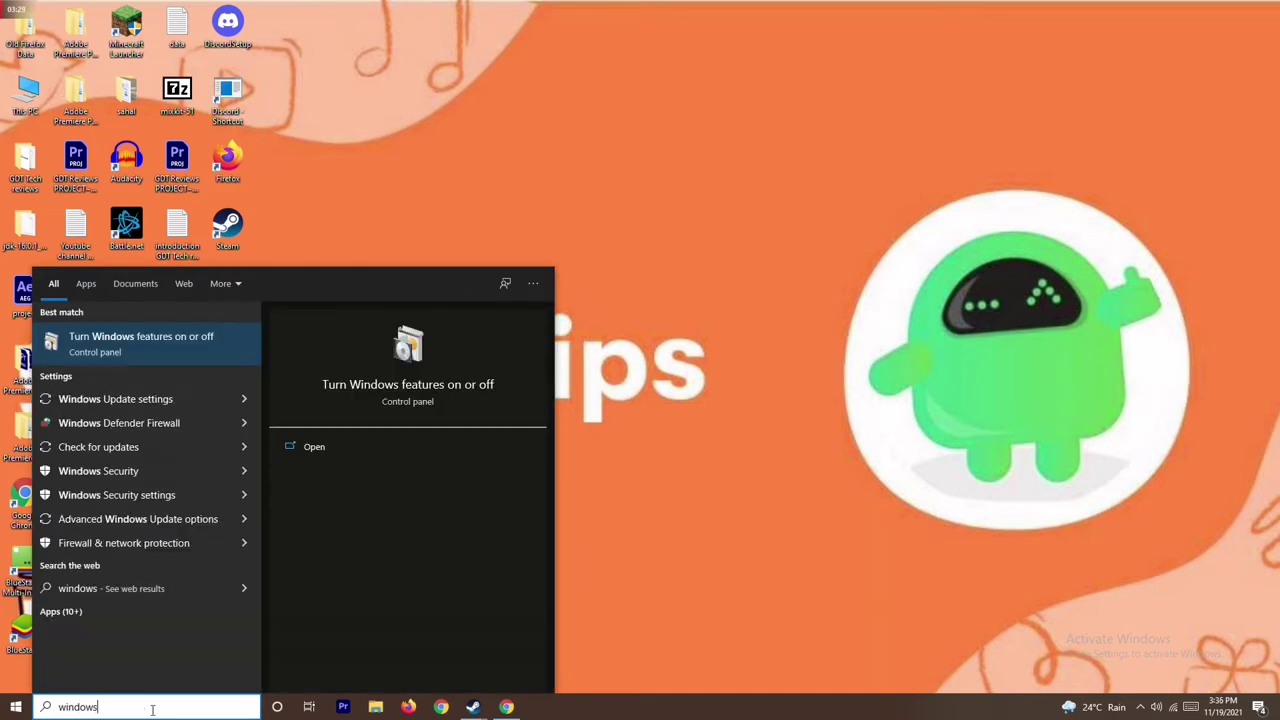
click(182, 422)
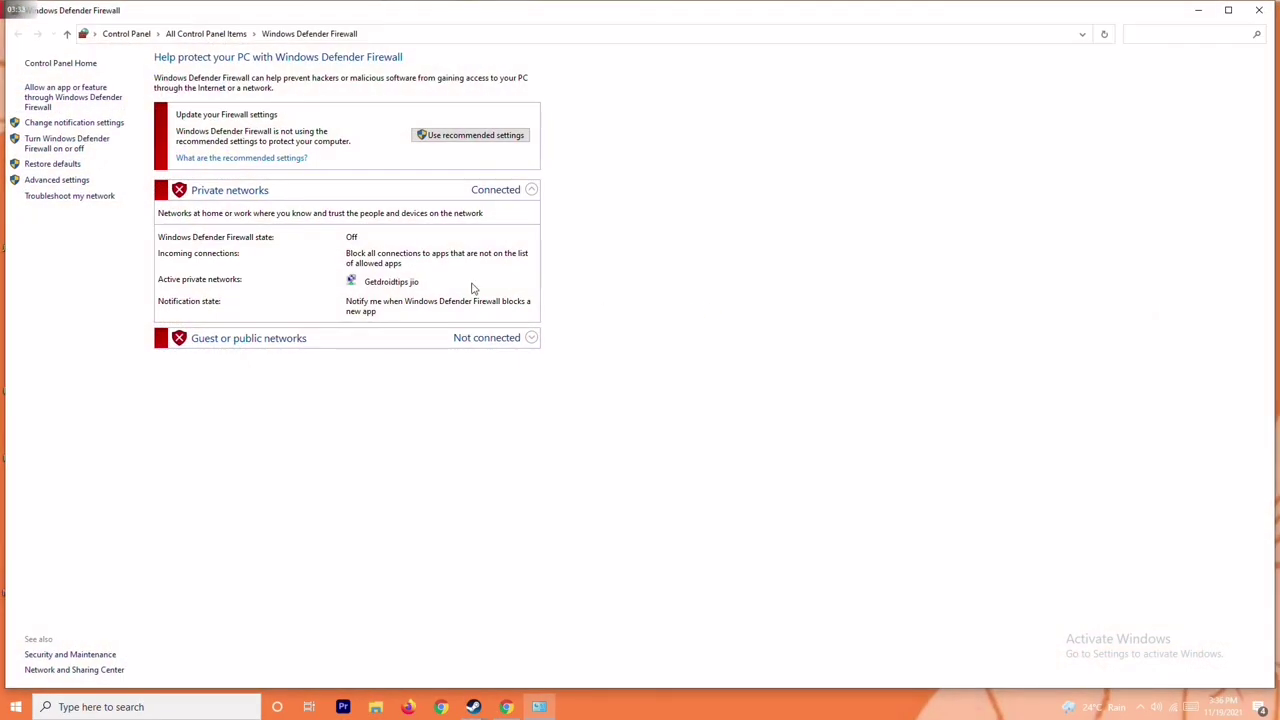
- Review the options for turning Windows Defender Firewall on or off for private networks, then close the window without saving
click(70, 138)
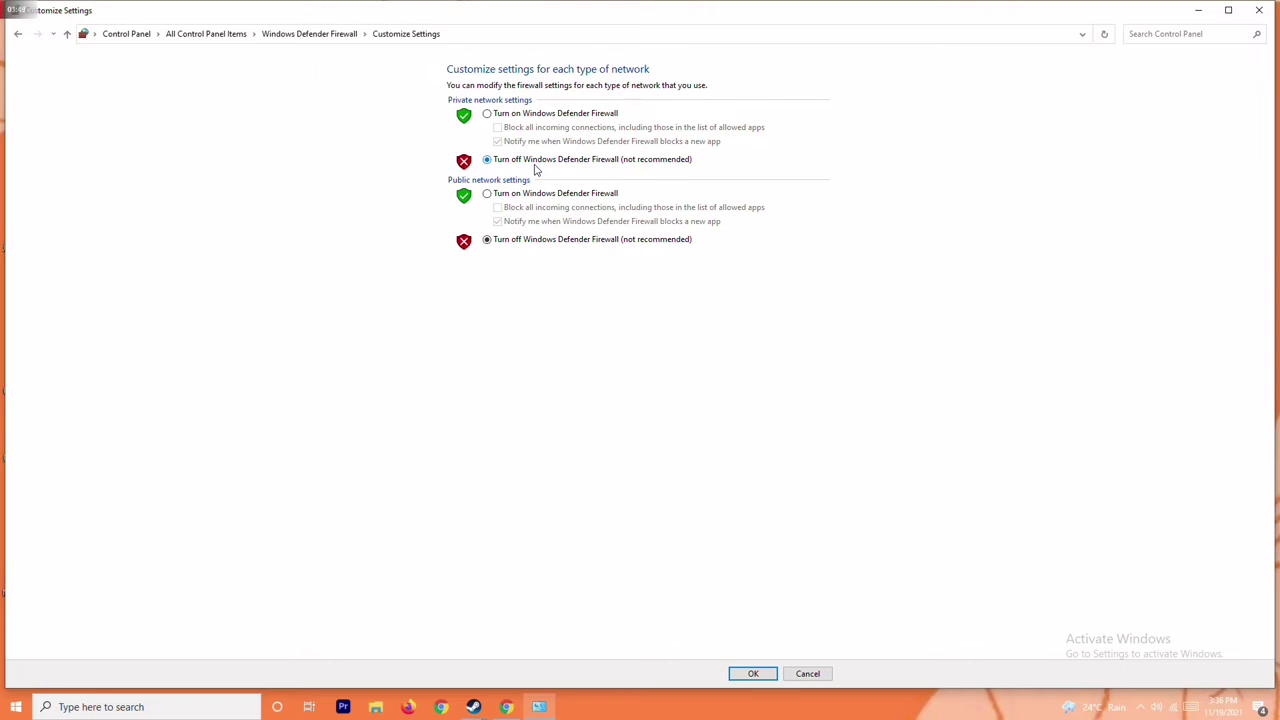
click(490, 114)
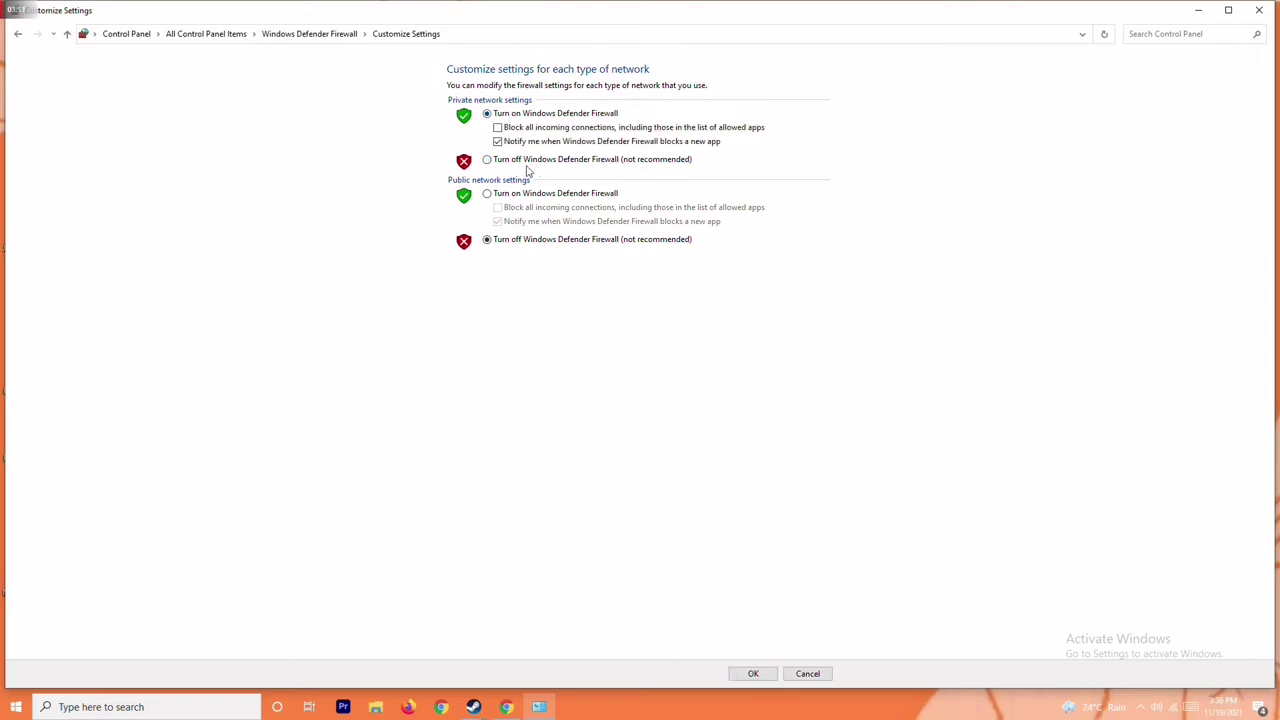
click(524, 162)
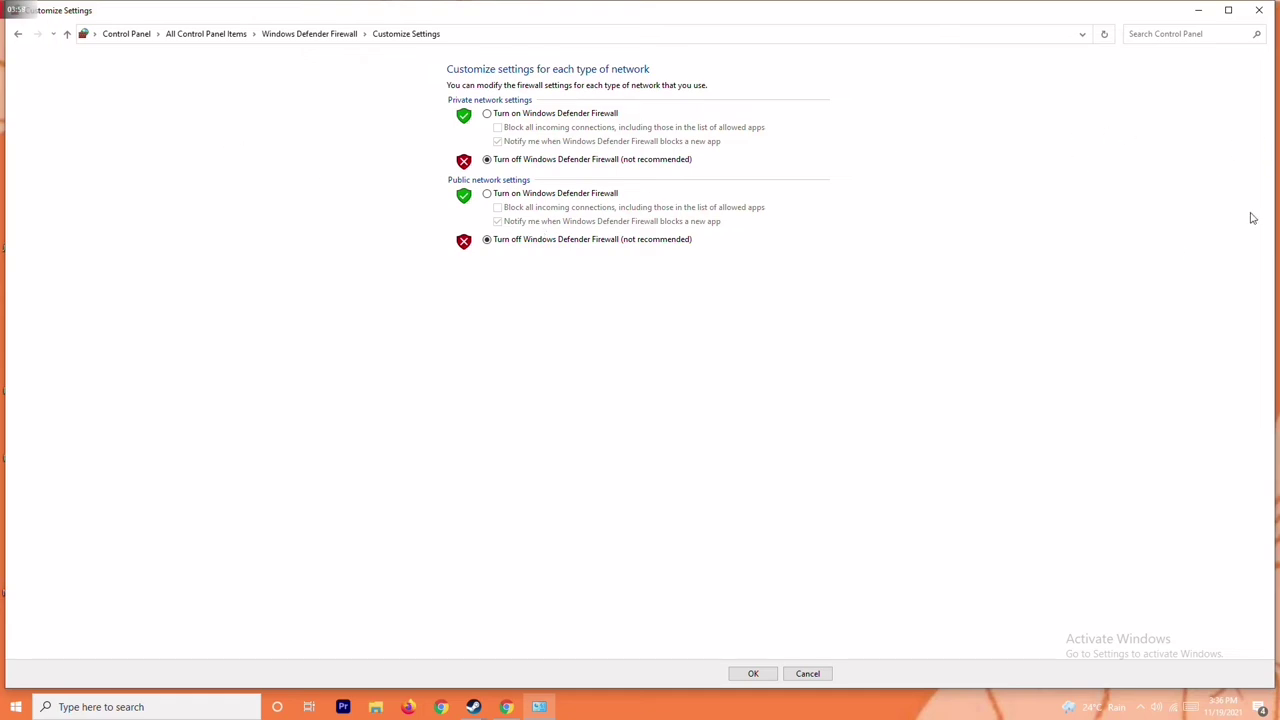
click(1259, 10)
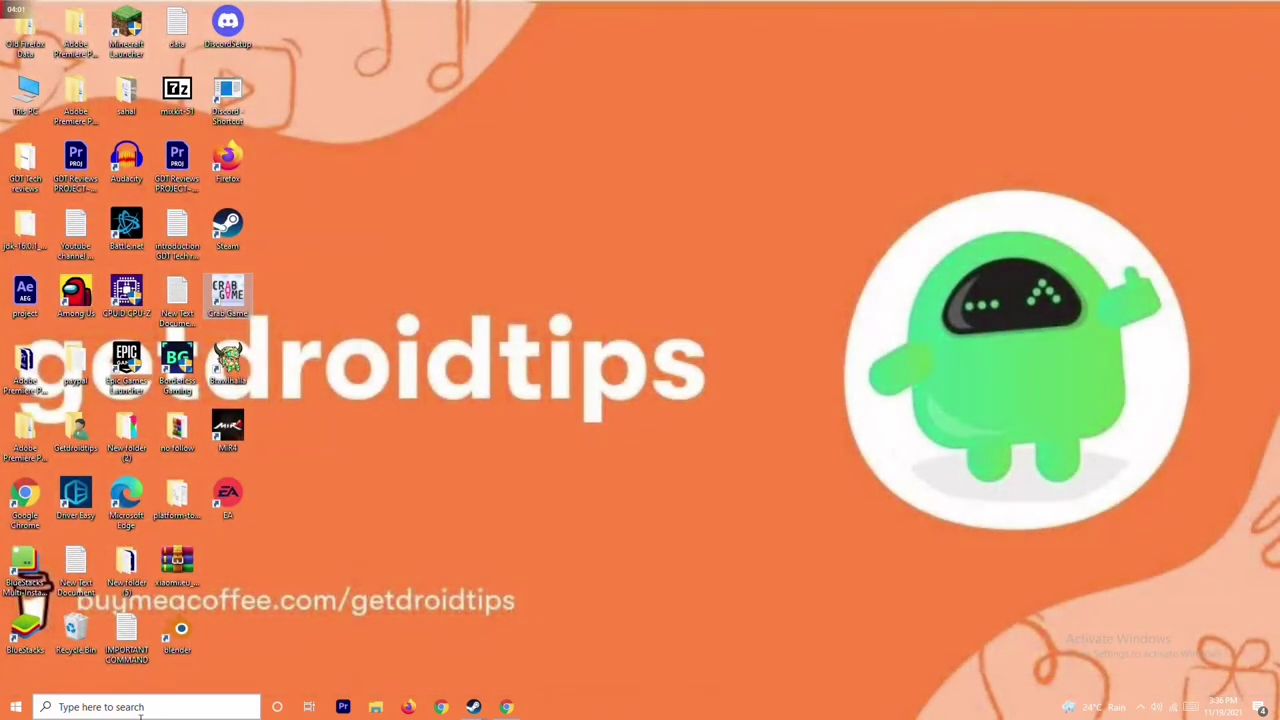
- Look up the Restart option among the Windows power options, then return to the desktop without choosing one
click(16, 707)
click(16, 677)
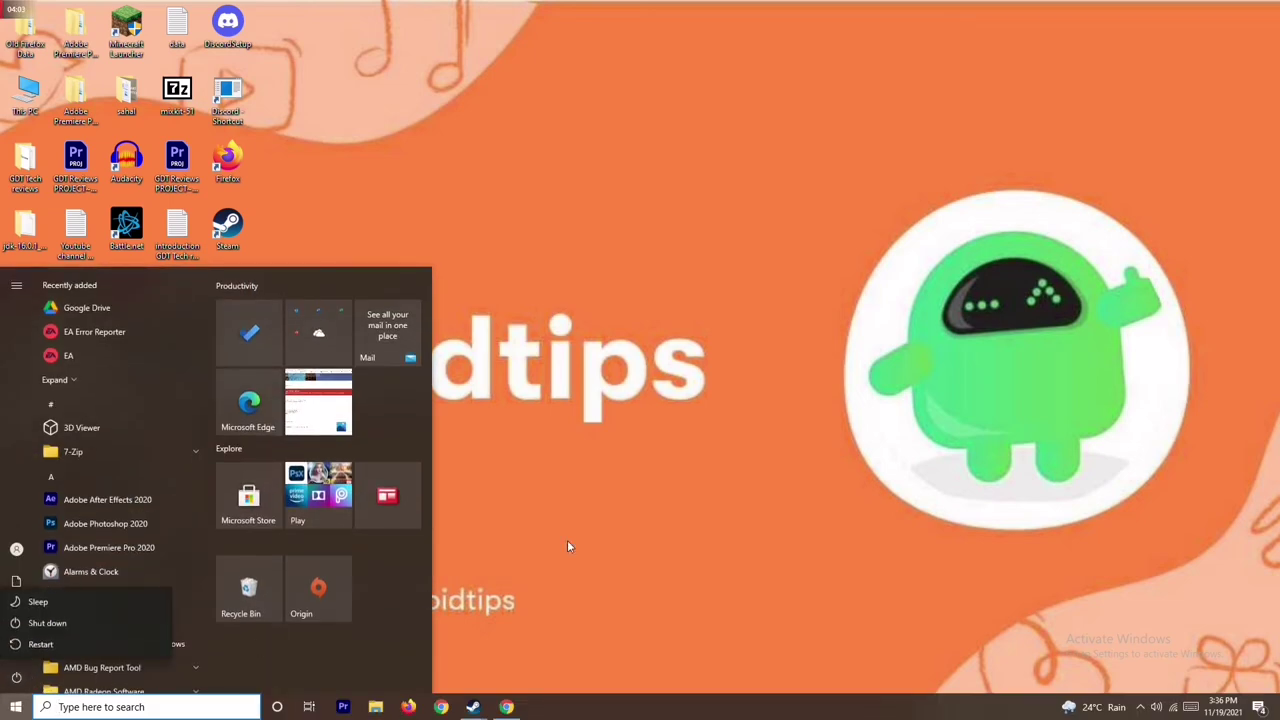
click(668, 474)
click(668, 474)
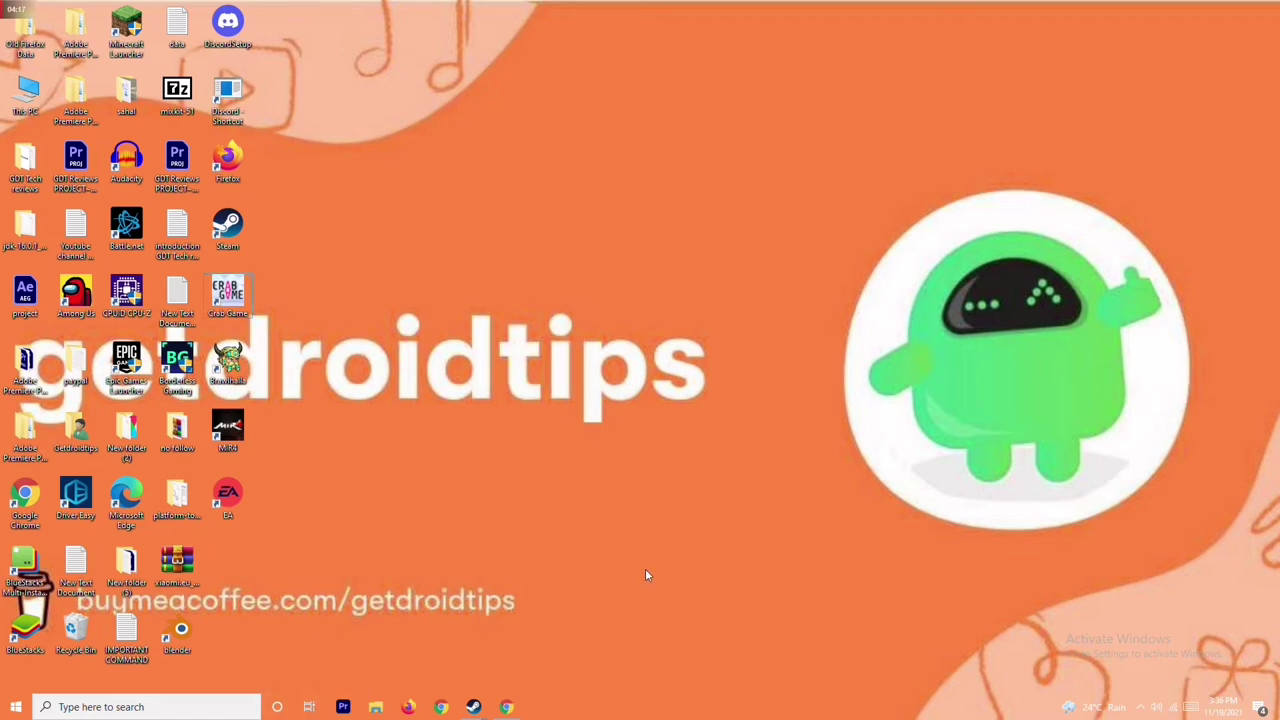
- Open Windows Security from the Update & Security settings and bring up the Virus & threat protection settings
key(super+i)
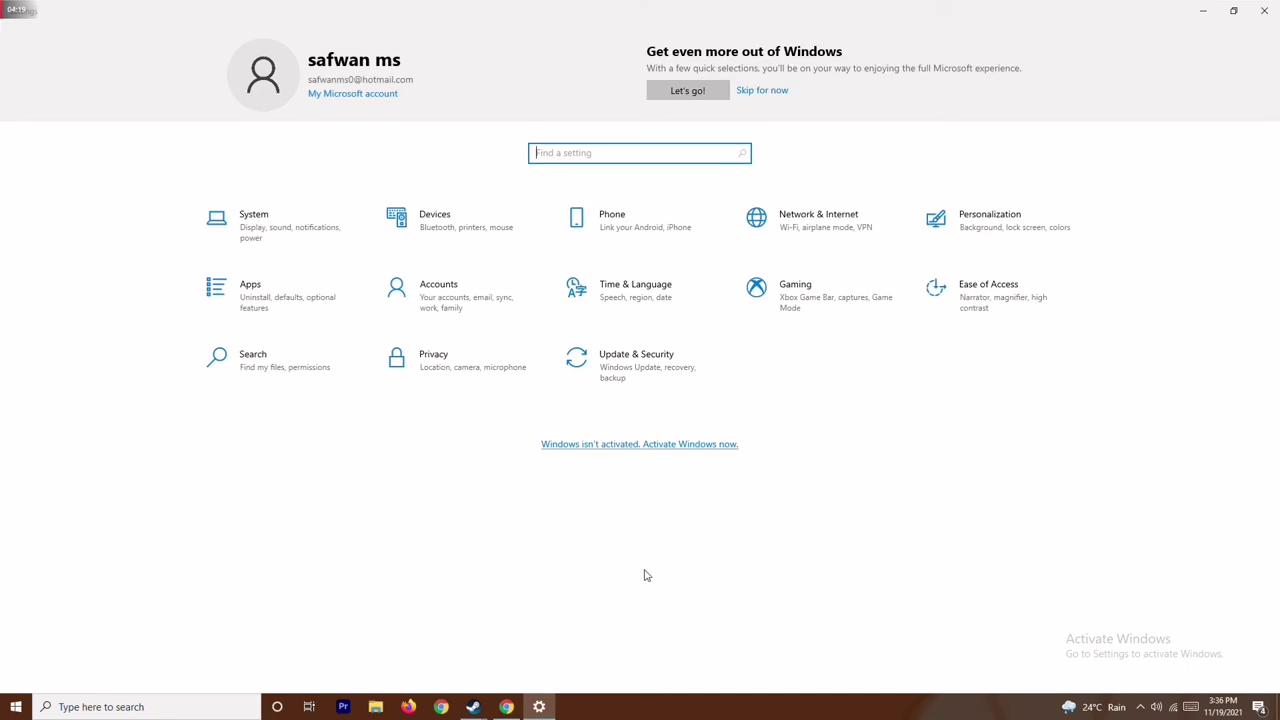
click(649, 357)
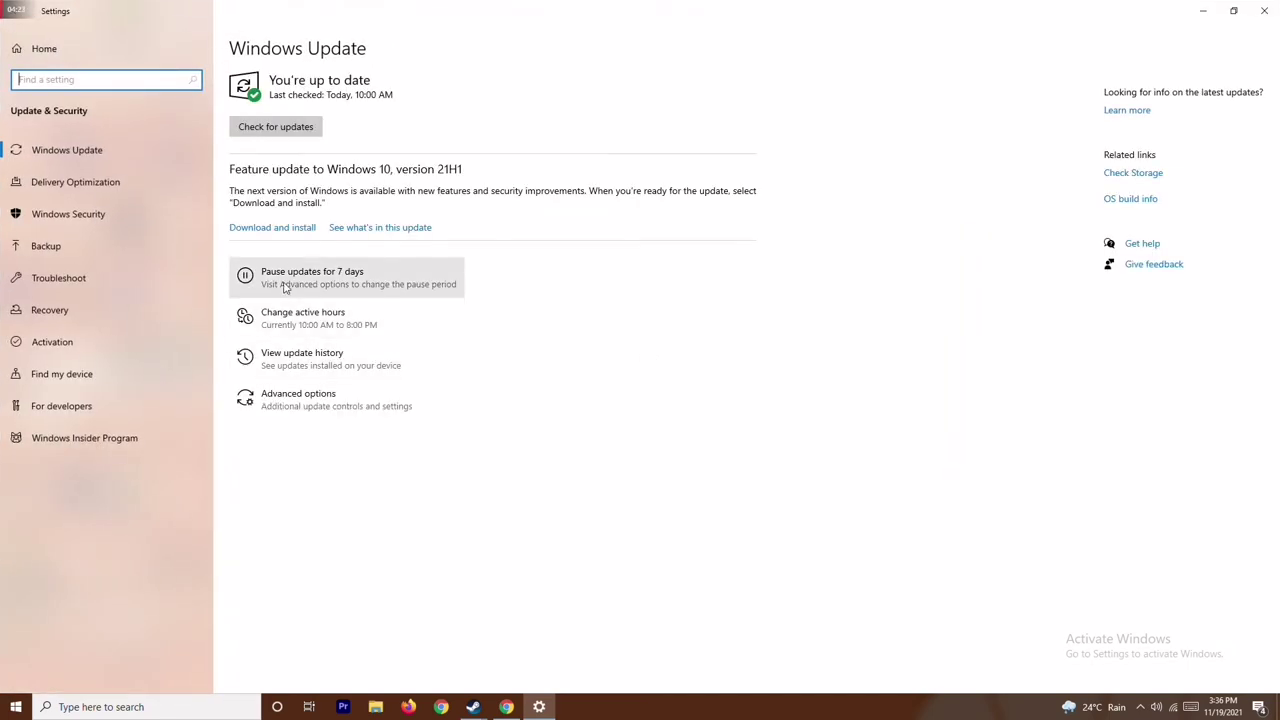
click(85, 216)
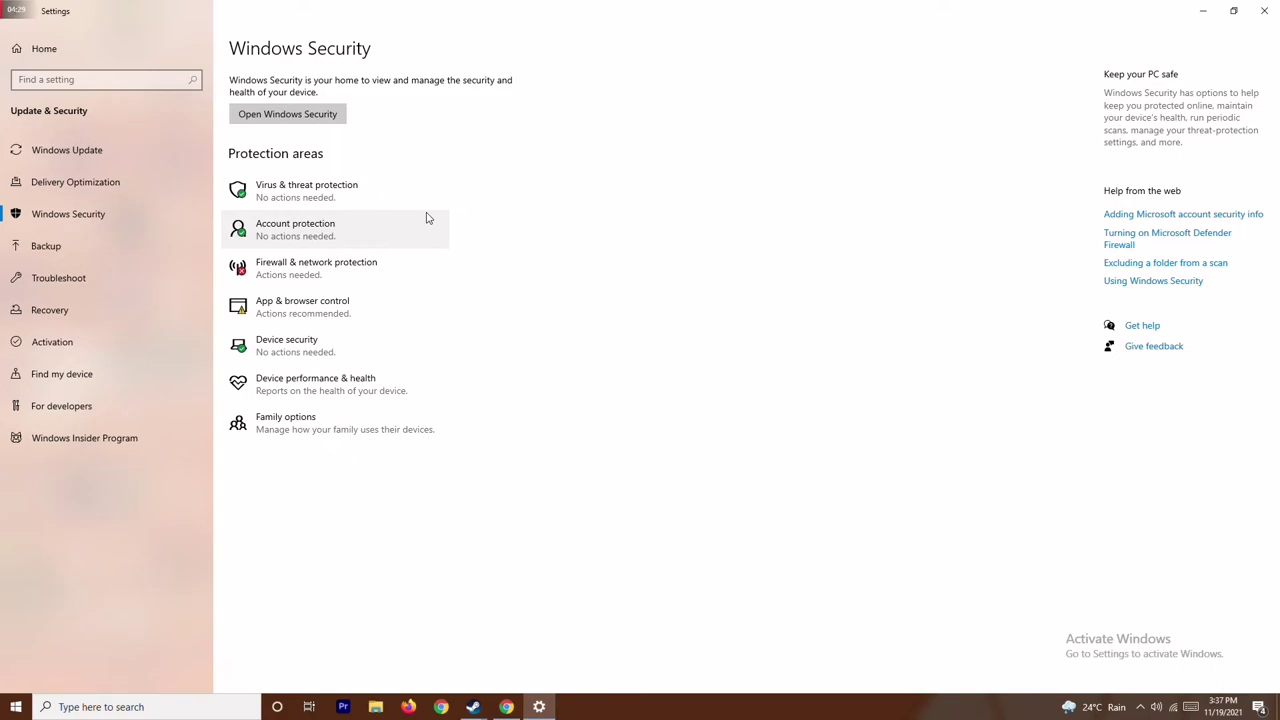
click(388, 196)
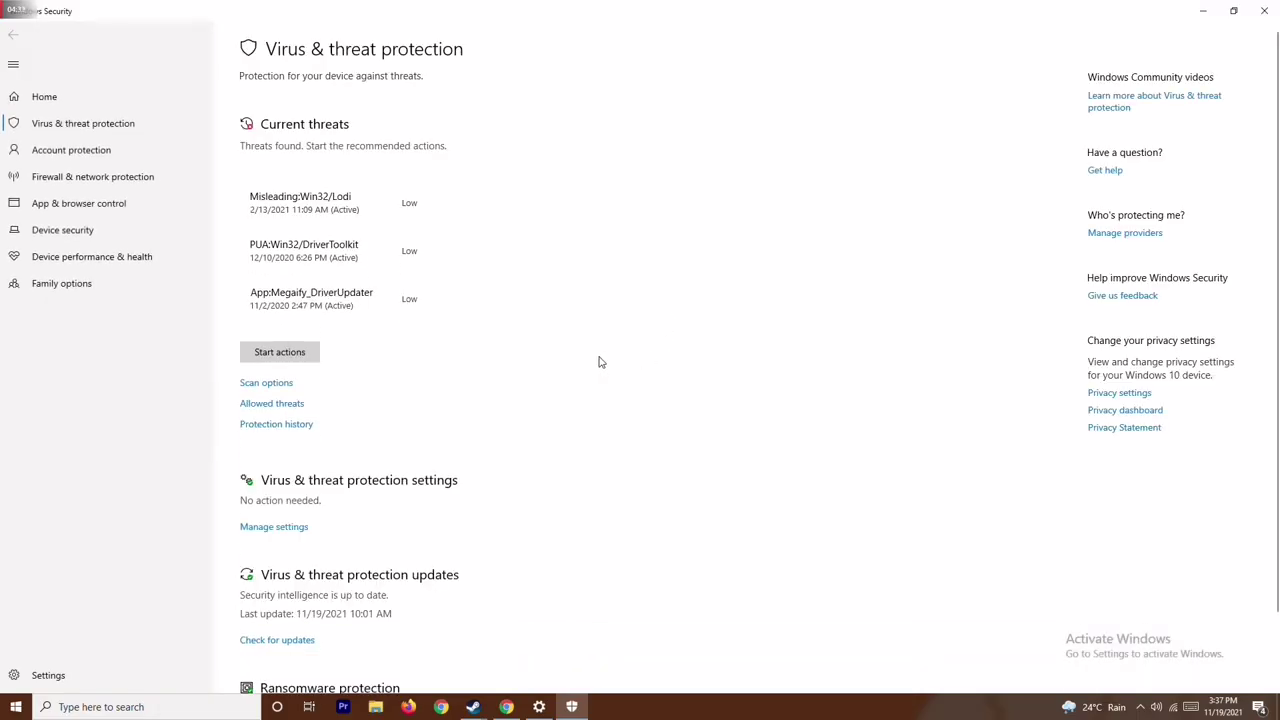
scroll(595, 366, down, 2)
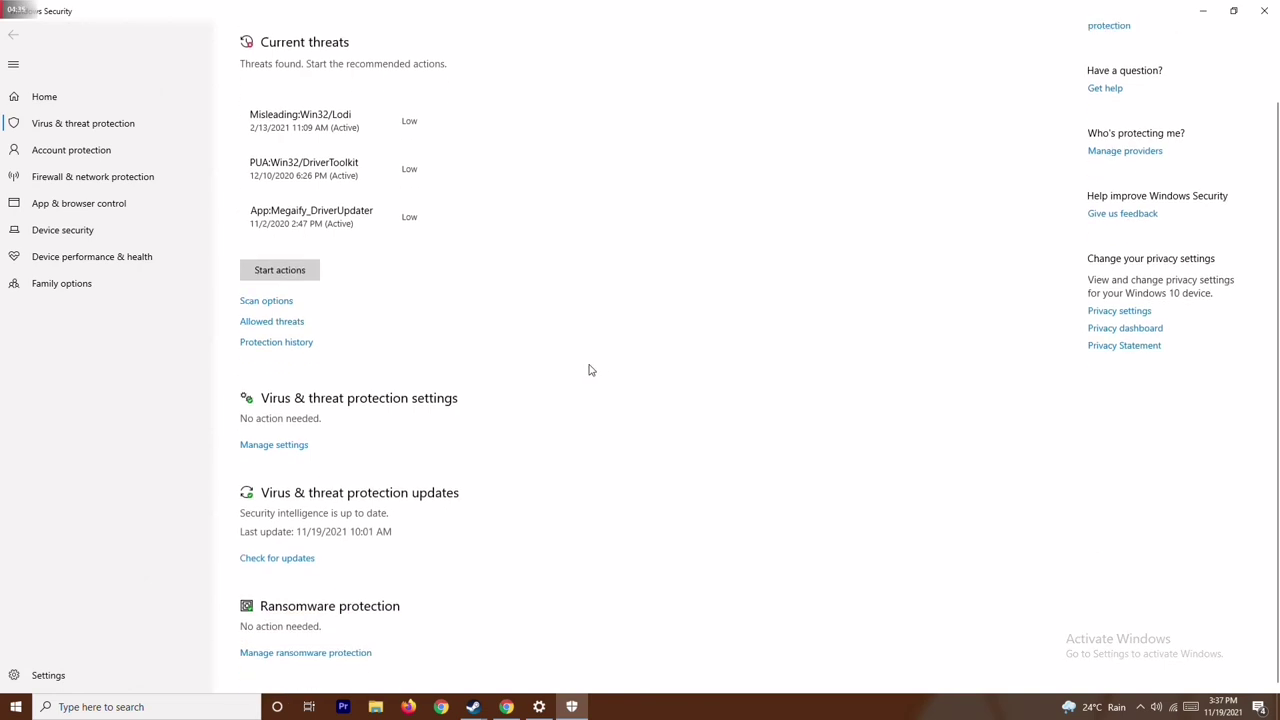
click(285, 446)
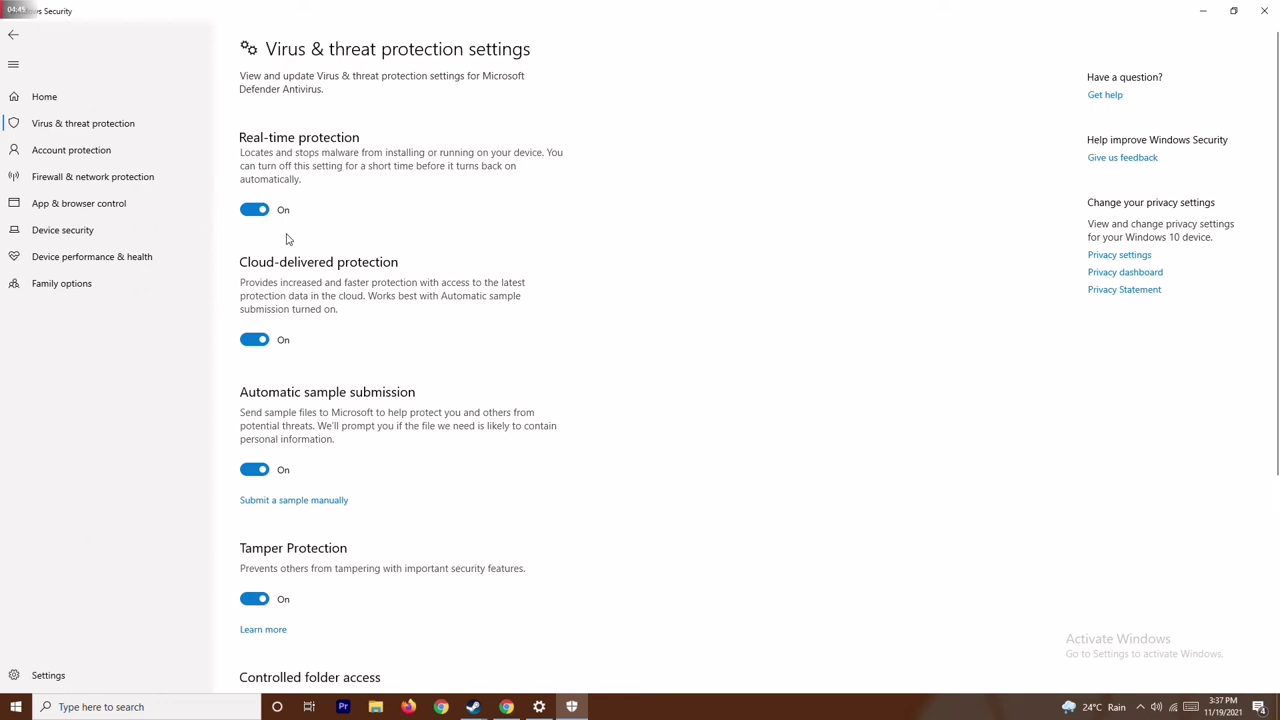
- Turn off Real-time protection, allow Windows Security to make the change, and close Windows Security and Settings
click(254, 209)
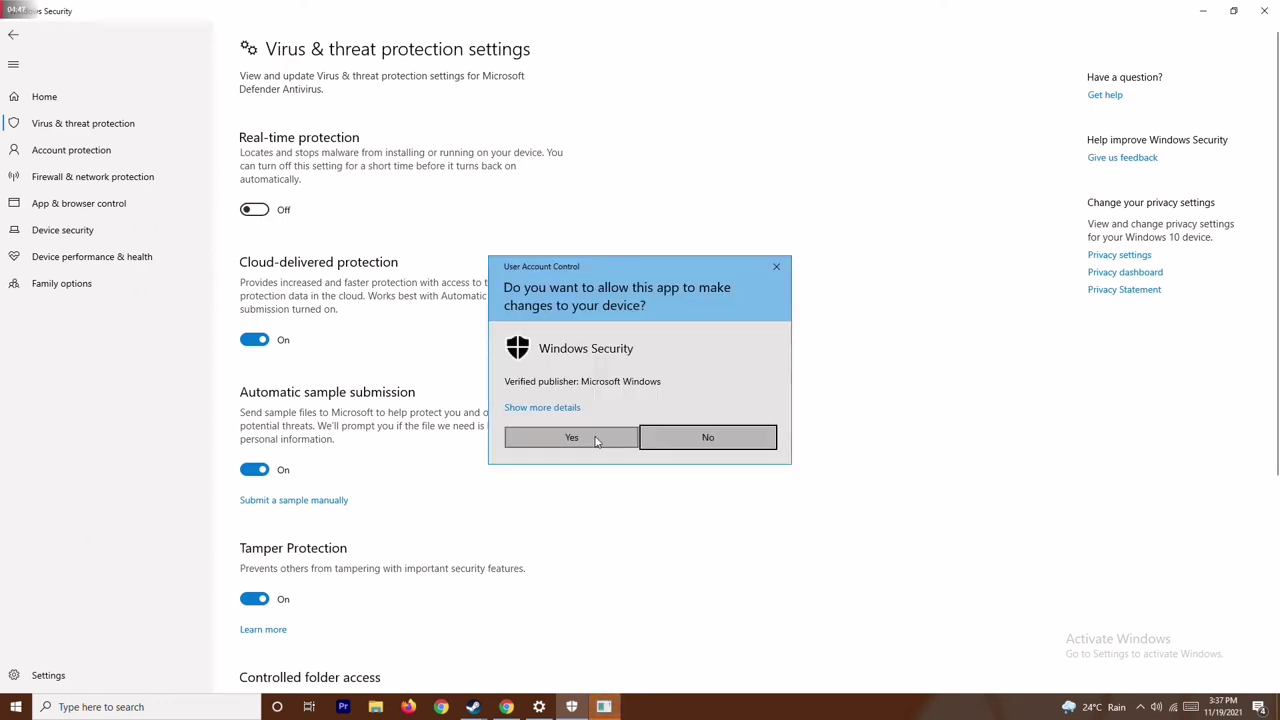
click(595, 441)
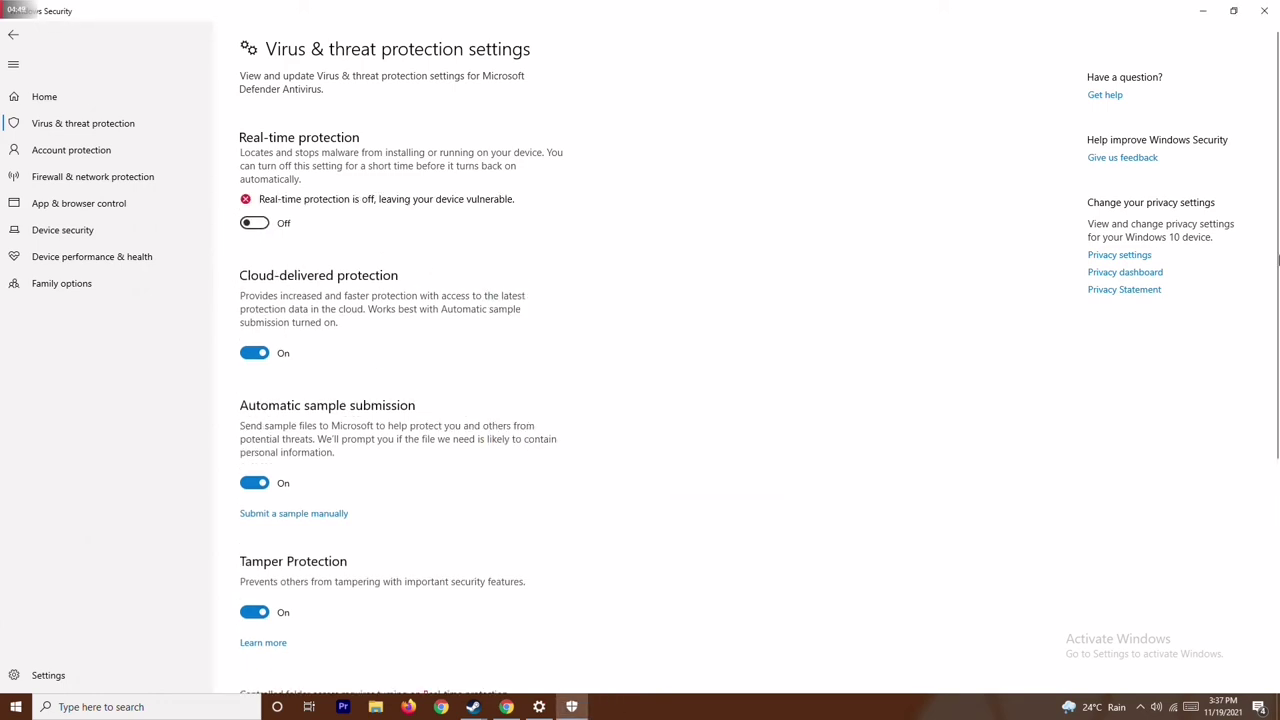
click(1264, 10)
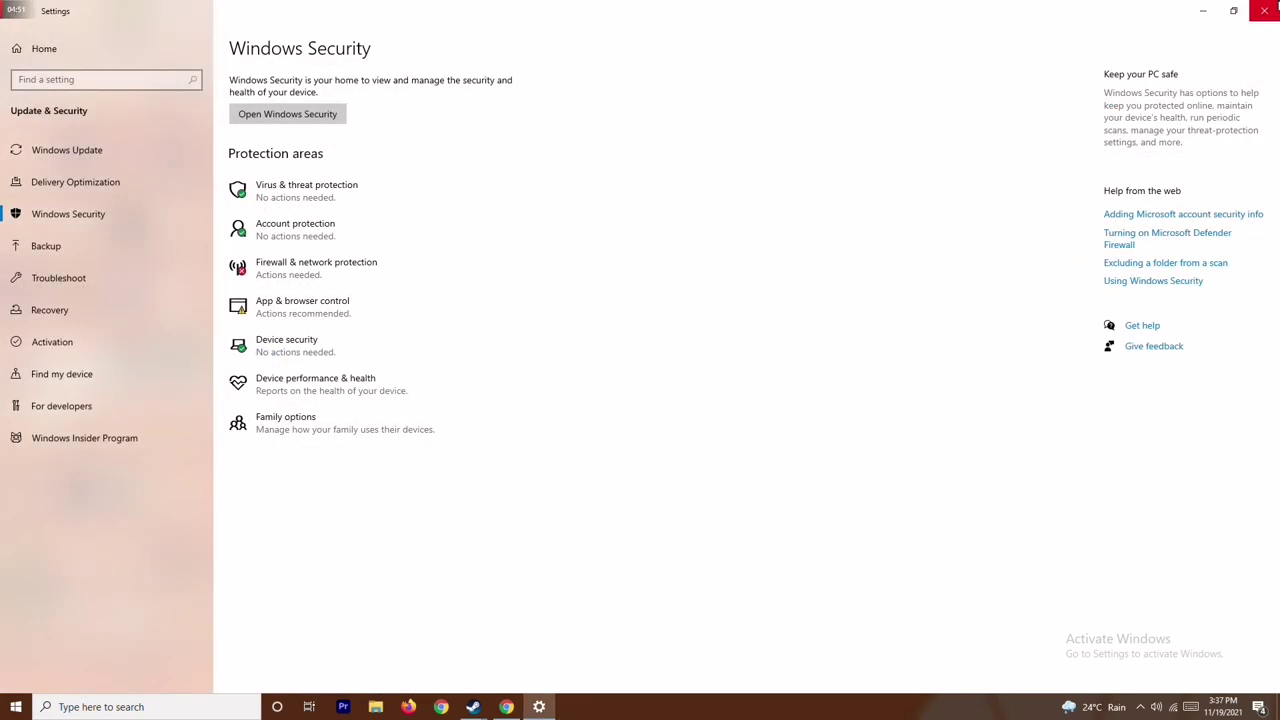
click(1264, 10)
right_click(515, 306)
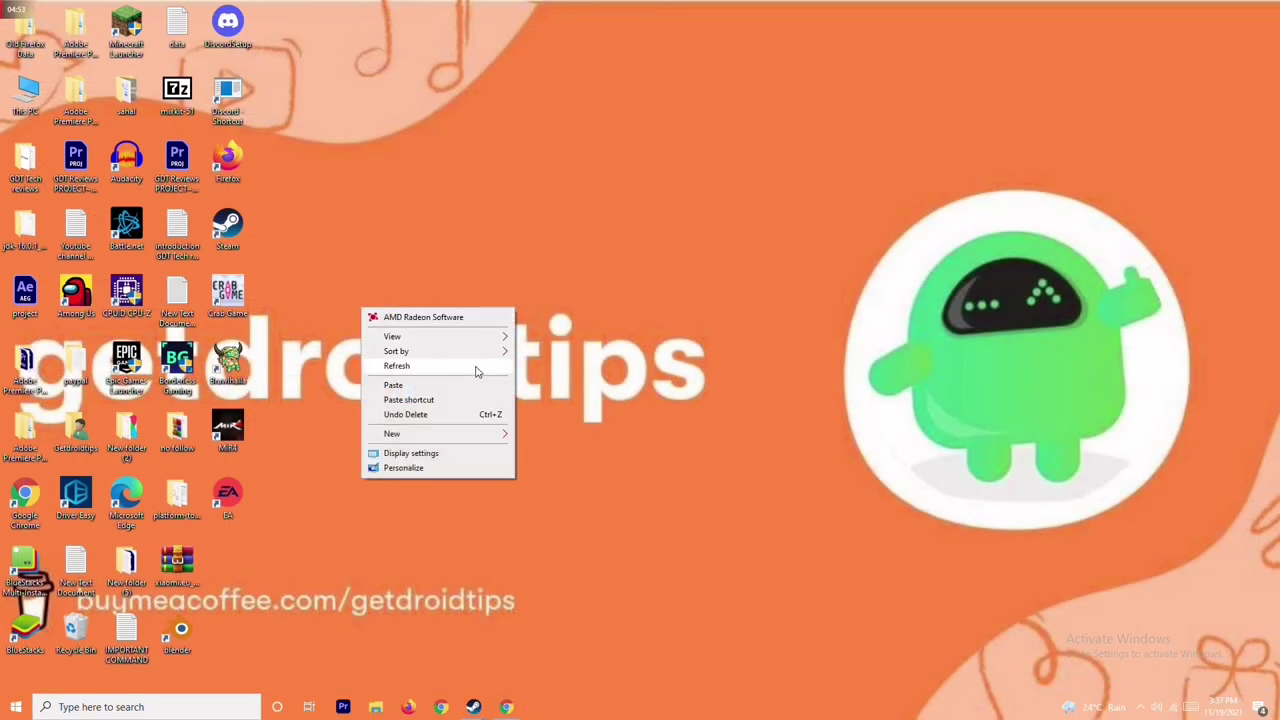
click(476, 371)
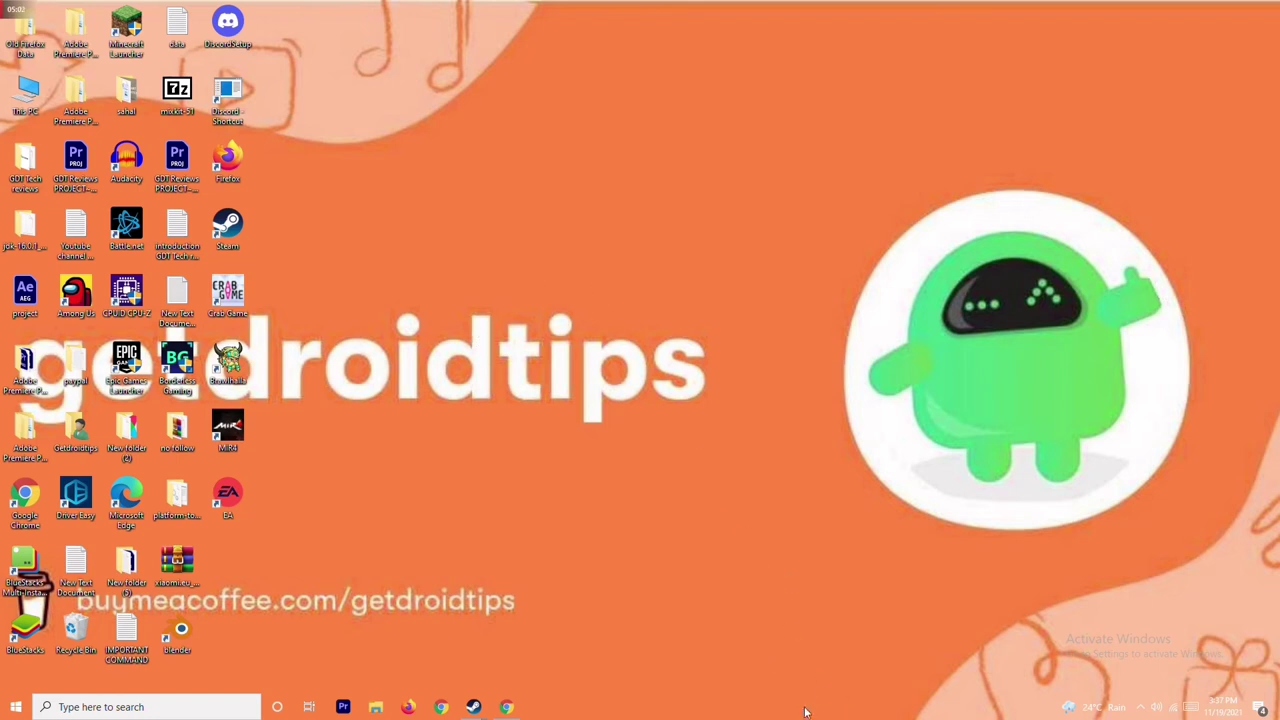
right_click(842, 711)
click(527, 295)
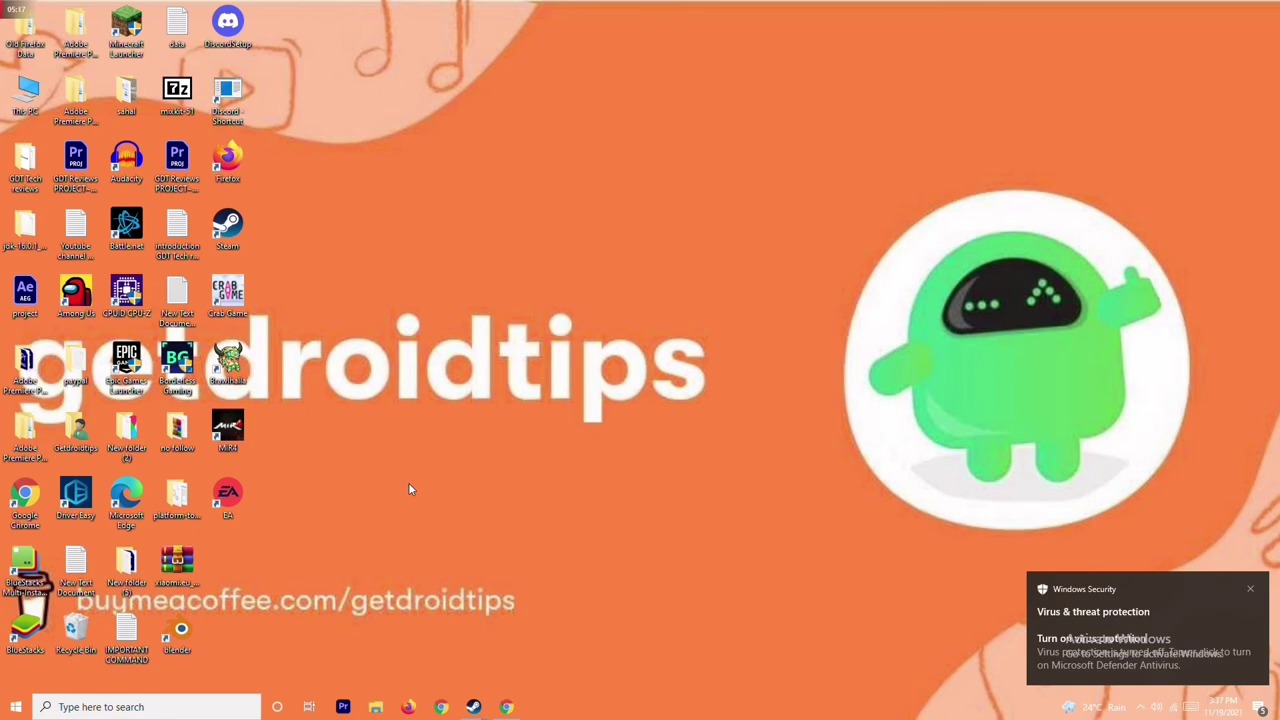
- Switch to Steam, check the Manage and Add to options for Forza Horizon 5, and open its library page
mouse_move(469, 703)
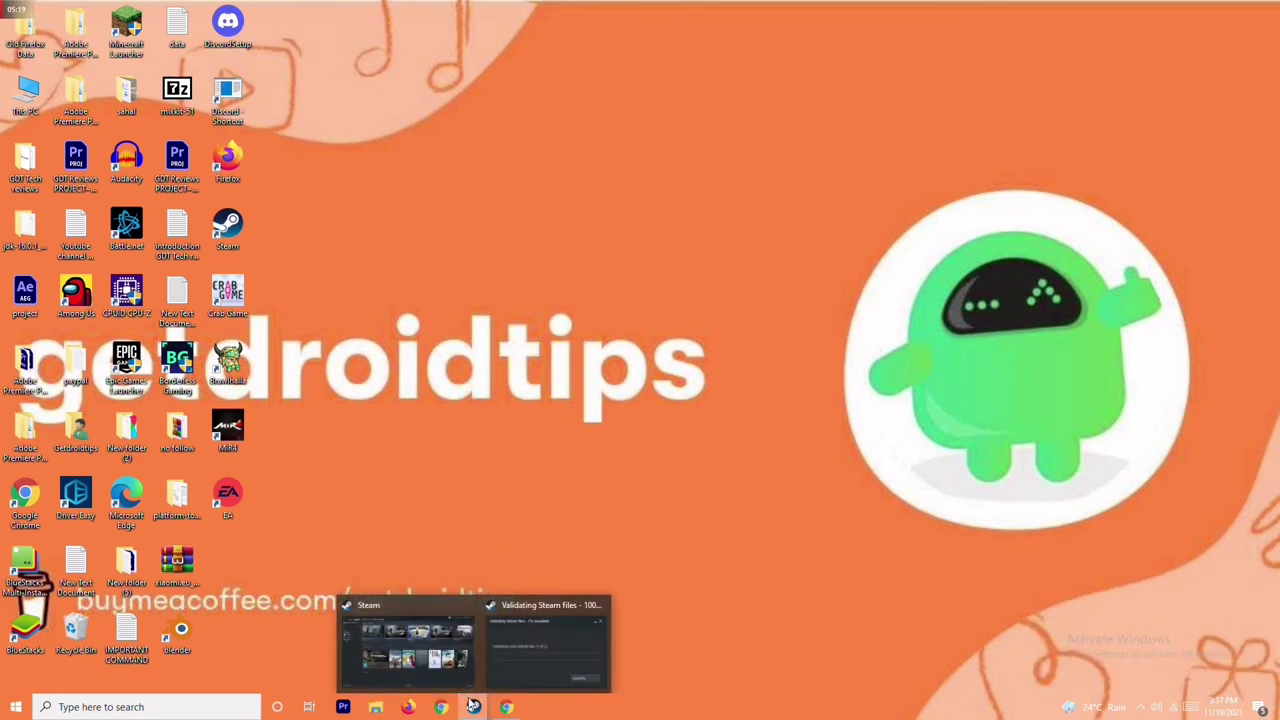
click(451, 646)
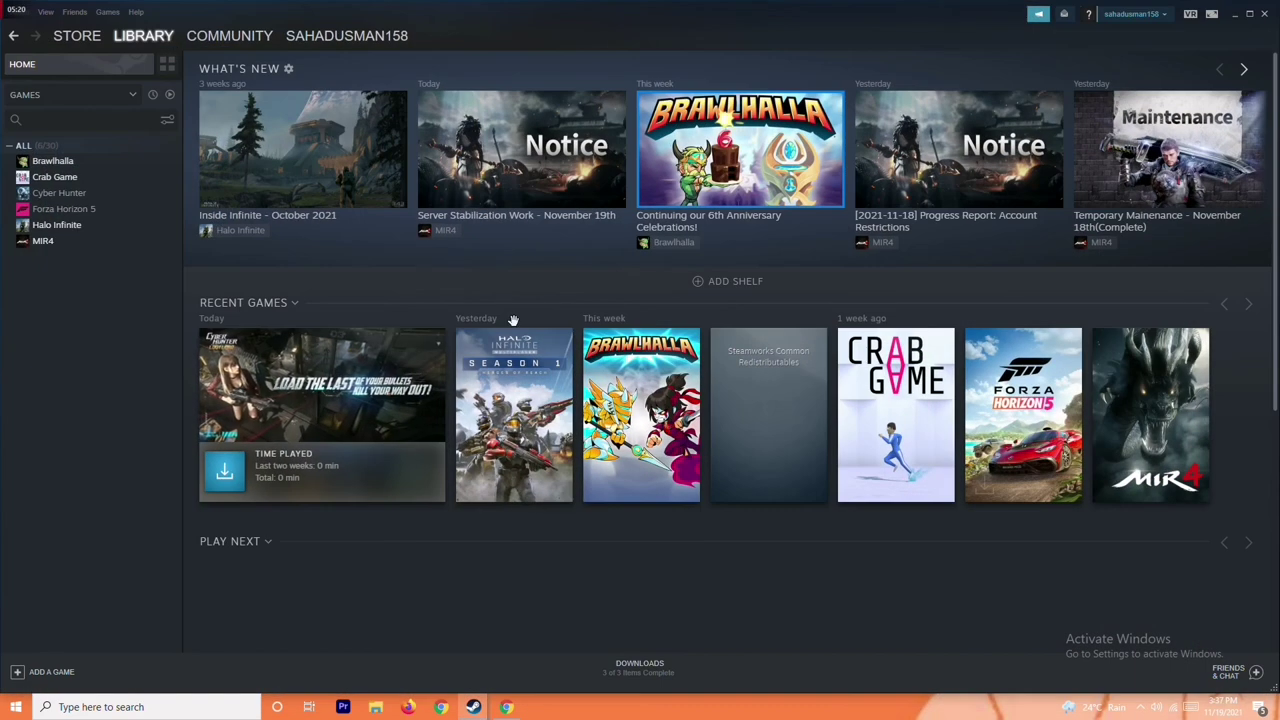
right_click(107, 216)
mouse_move(140, 275)
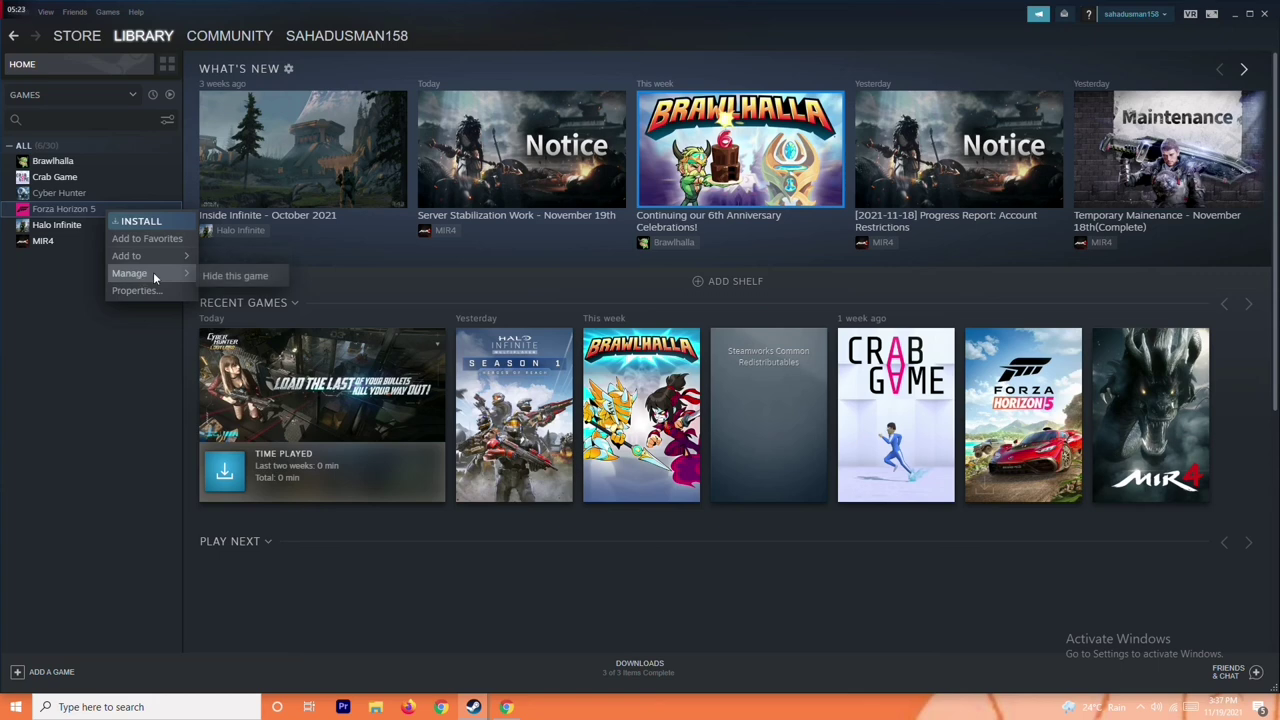
mouse_move(183, 259)
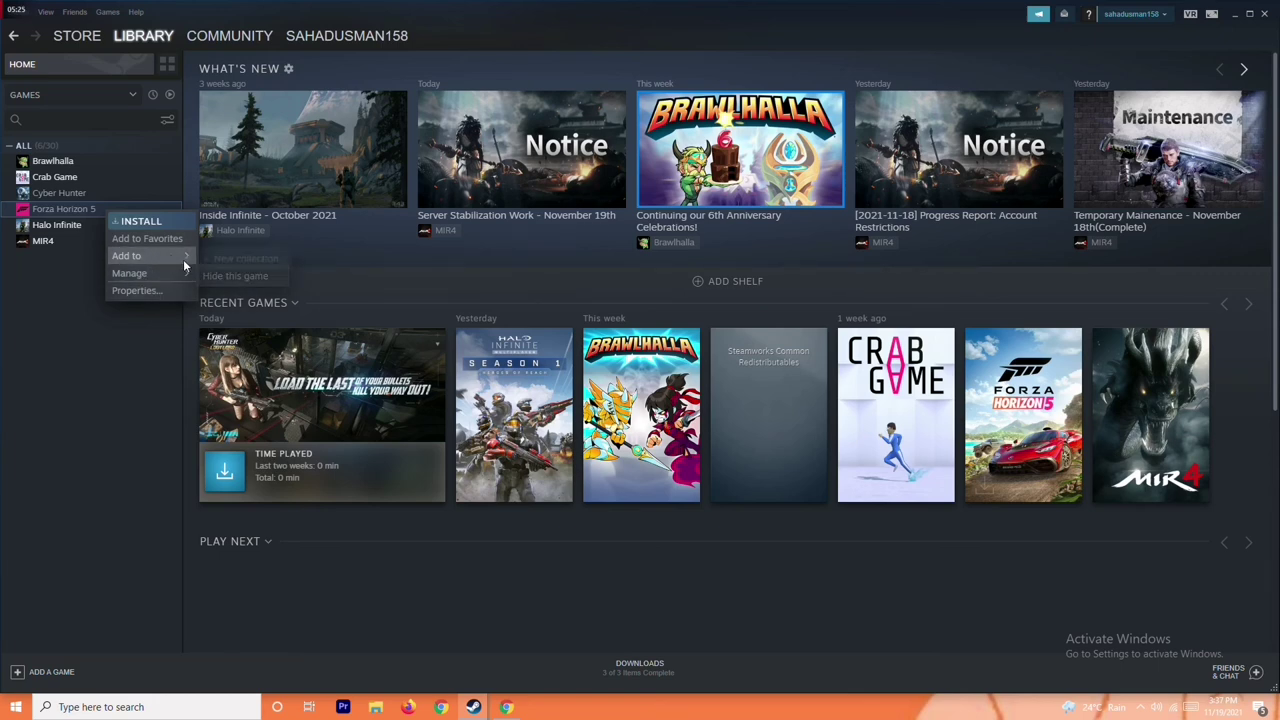
click(83, 321)
click(100, 210)
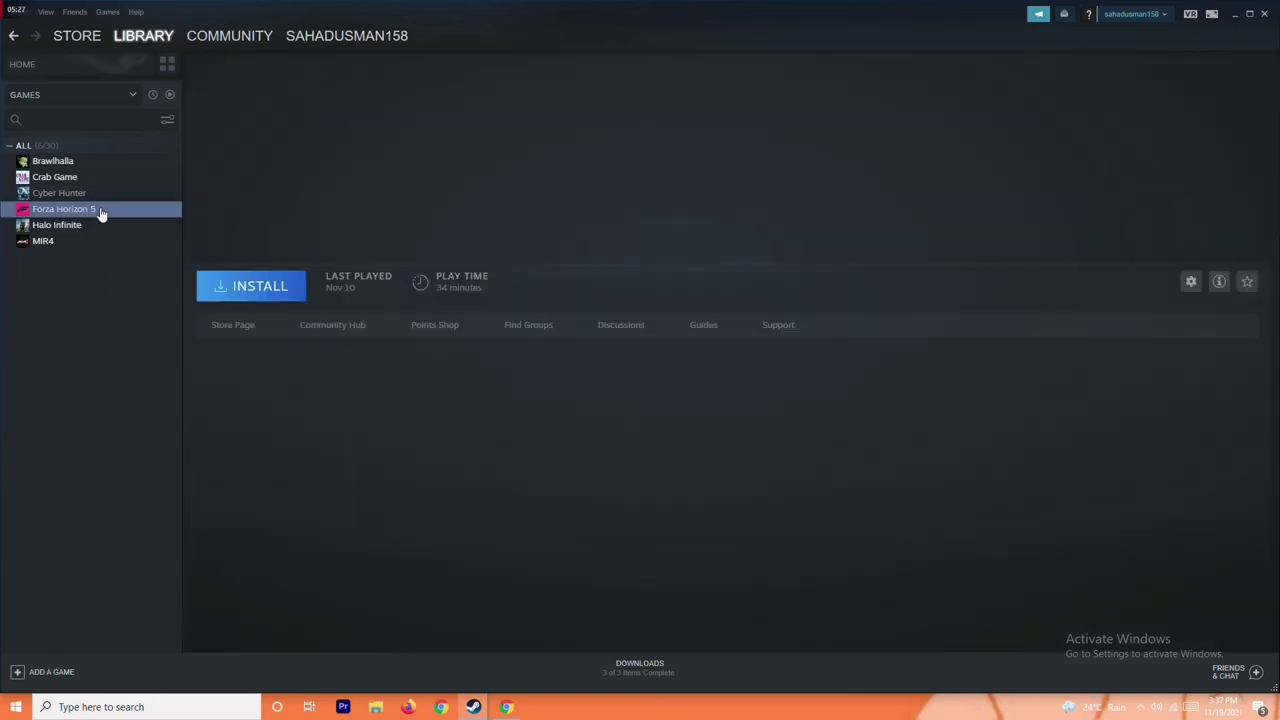
- Open Crab Game's library page, review the game's Manage options, and minimise Steam
click(68, 180)
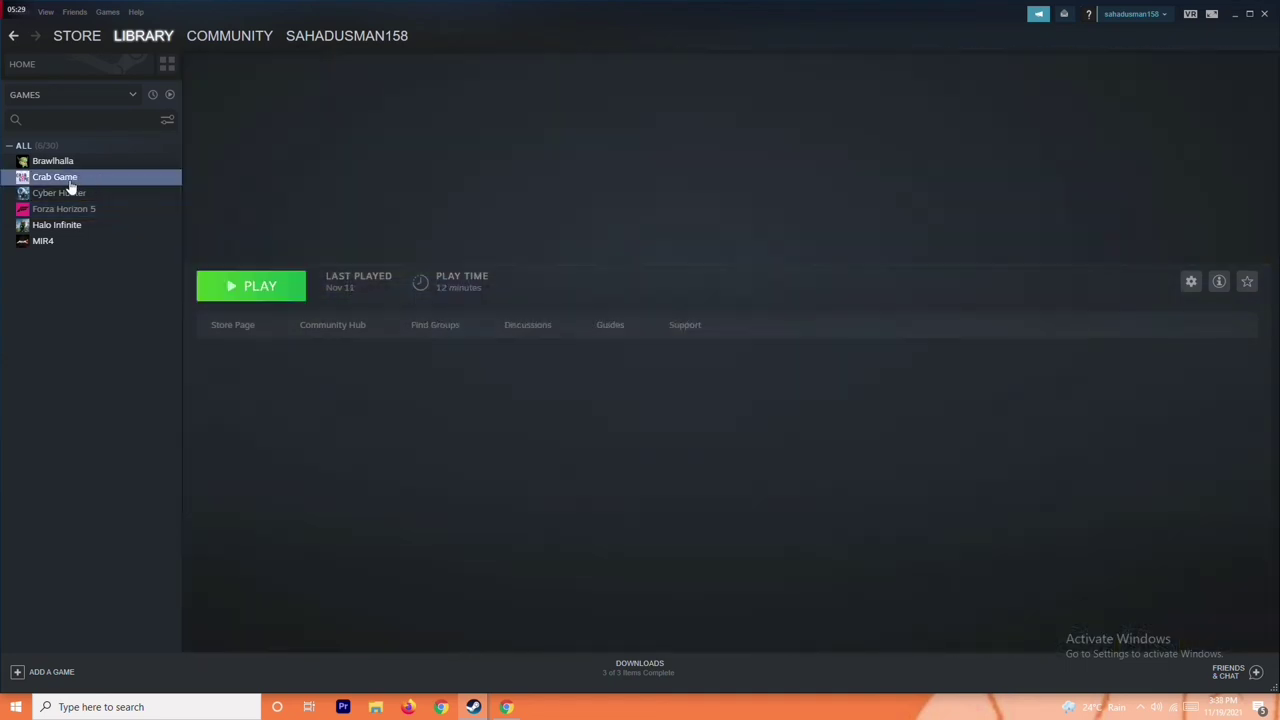
right_click(113, 182)
mouse_move(151, 245)
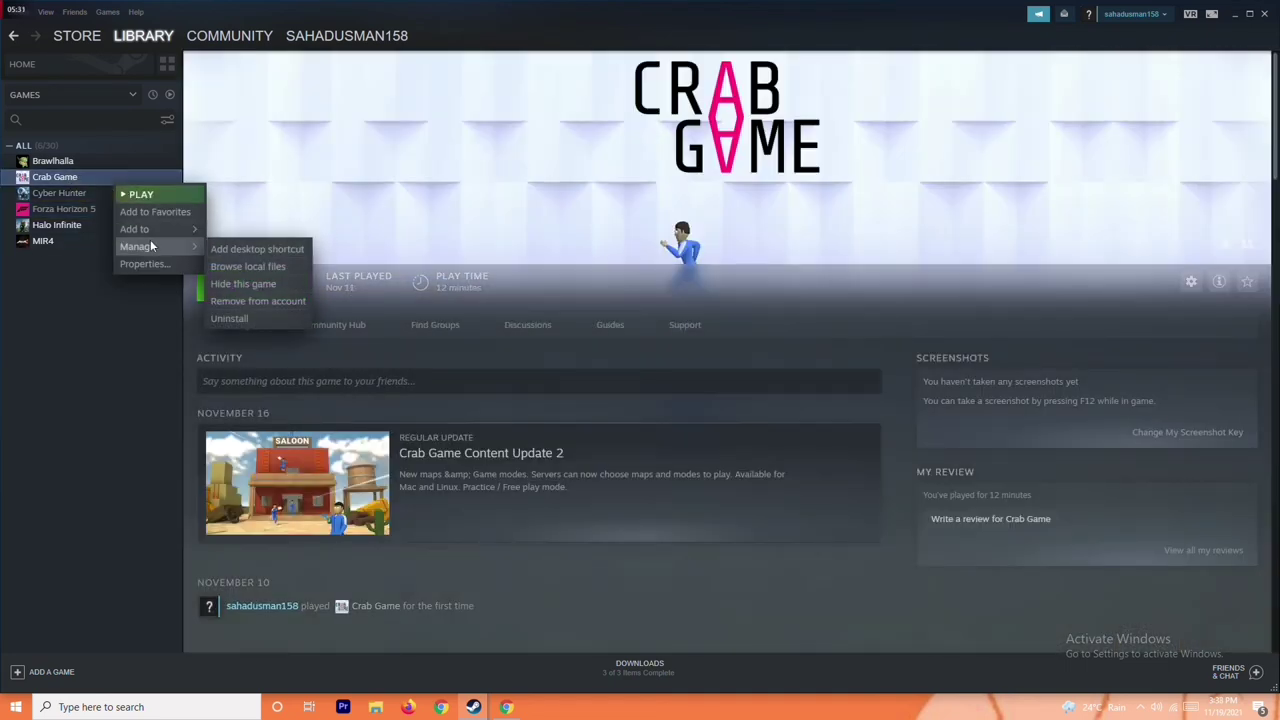
click(95, 374)
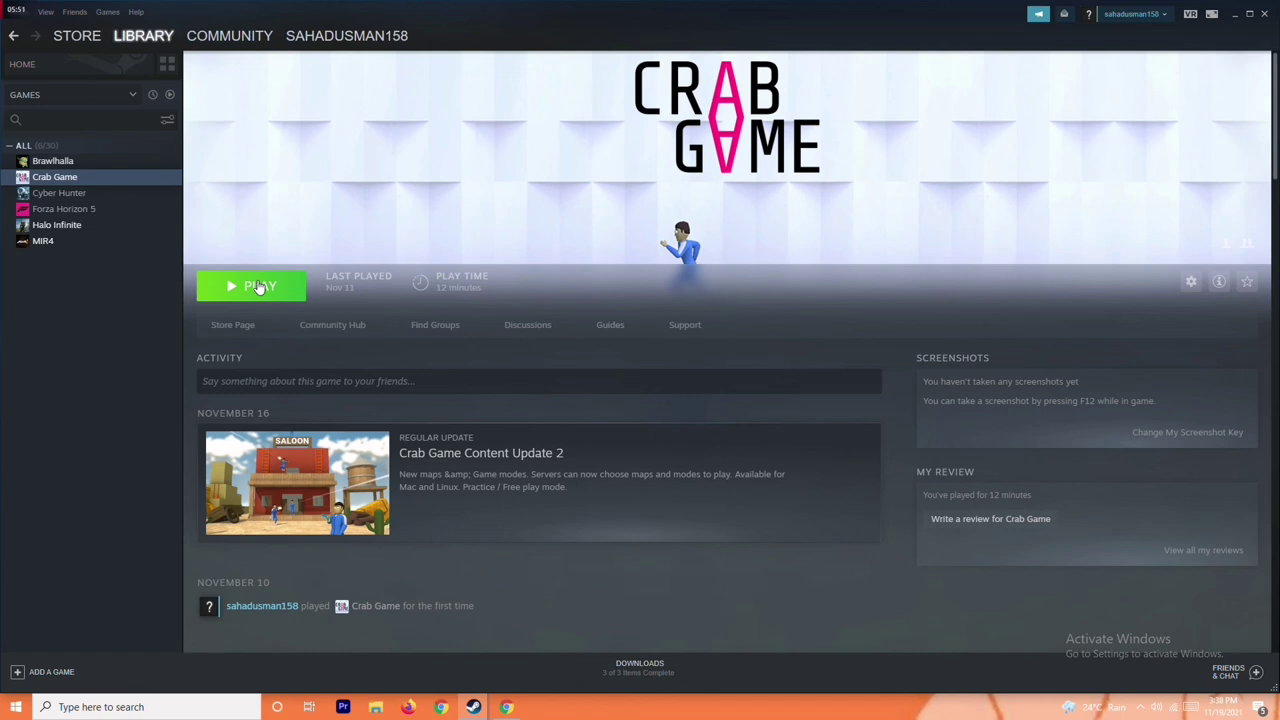
click(1234, 16)
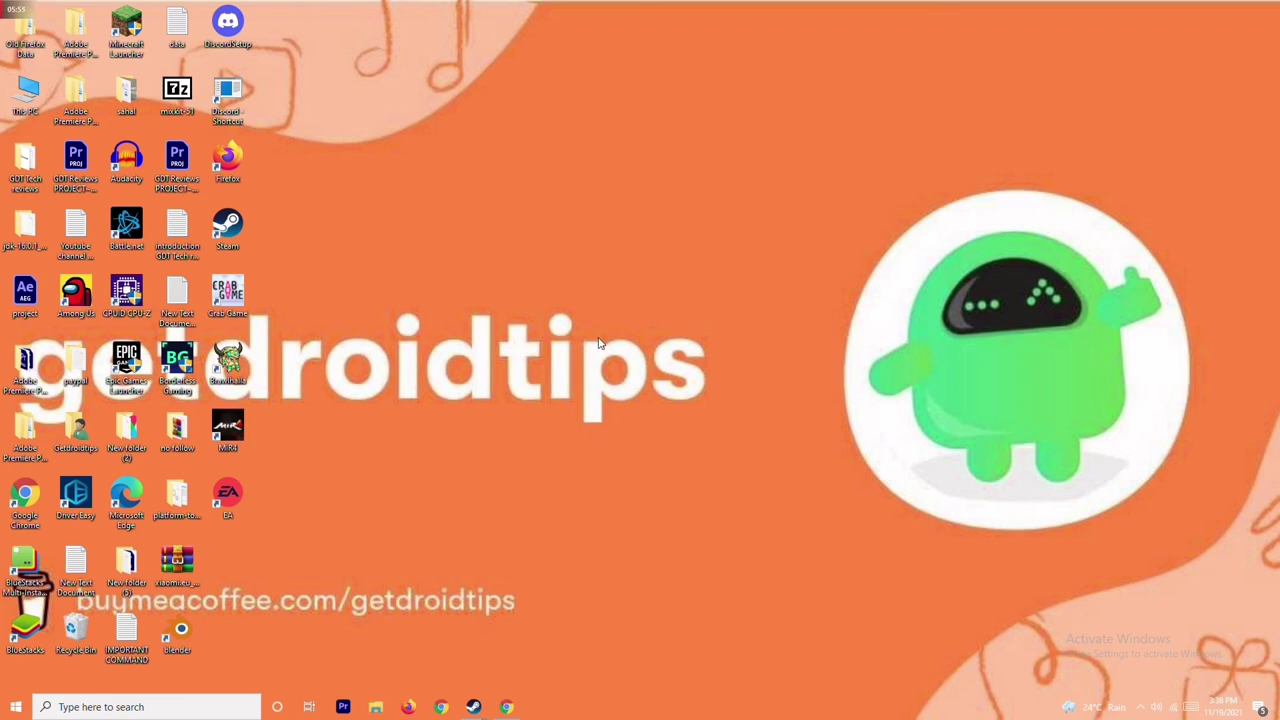